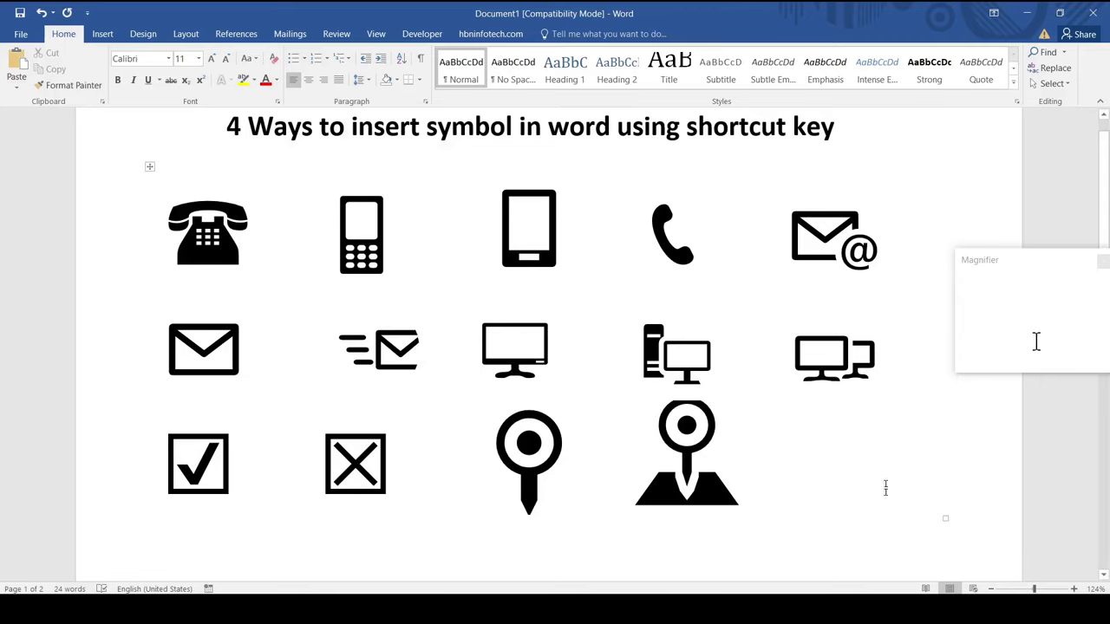
# Set the font size to 72 at the cursor on the blank second page
pyautogui.scroll(-10, 885, 488)
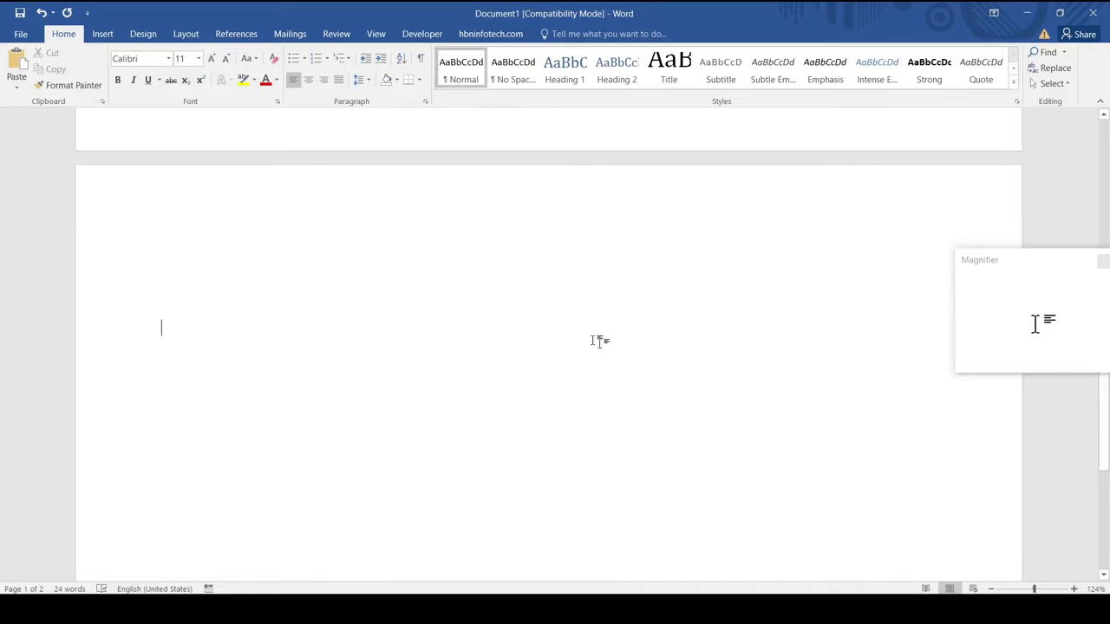
pyautogui.scroll(-2, 599, 341)
pyautogui.click(199, 58)
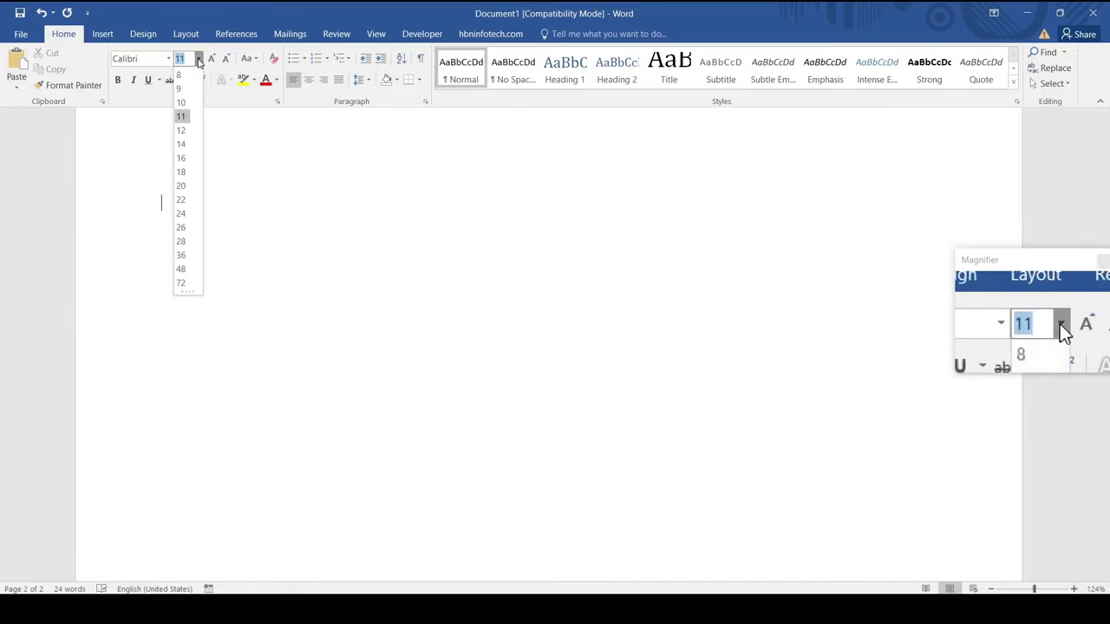
pyautogui.click(181, 283)
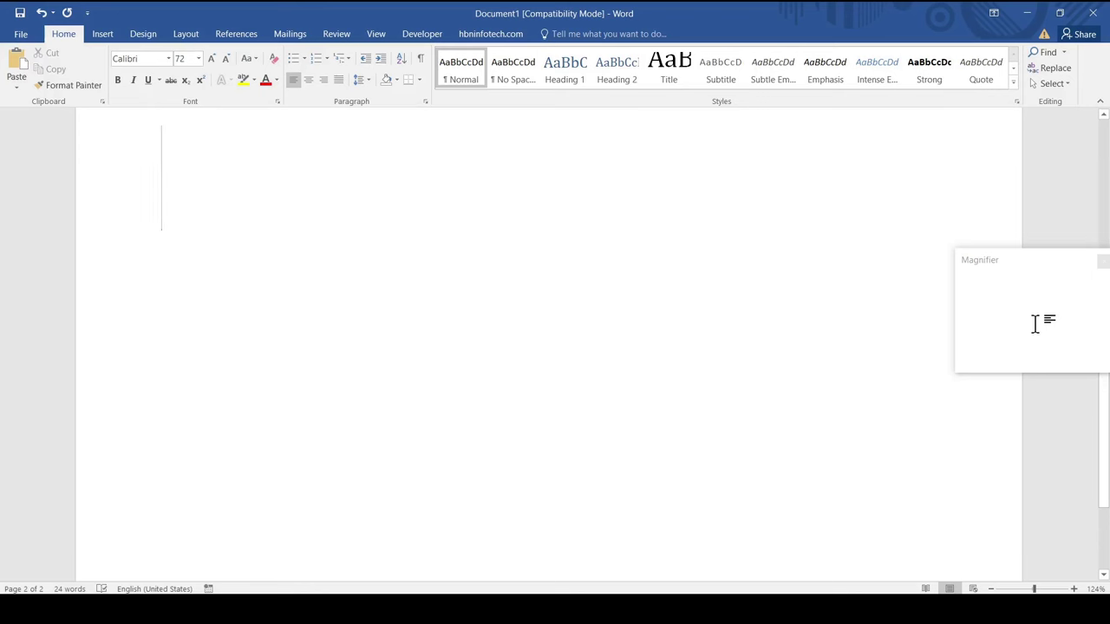
# Open the On-Screen Keyboard, enter the character code 1f57f on the blank page and convert it to the telephone symbol
pyautogui.press('ctrl+super+o')
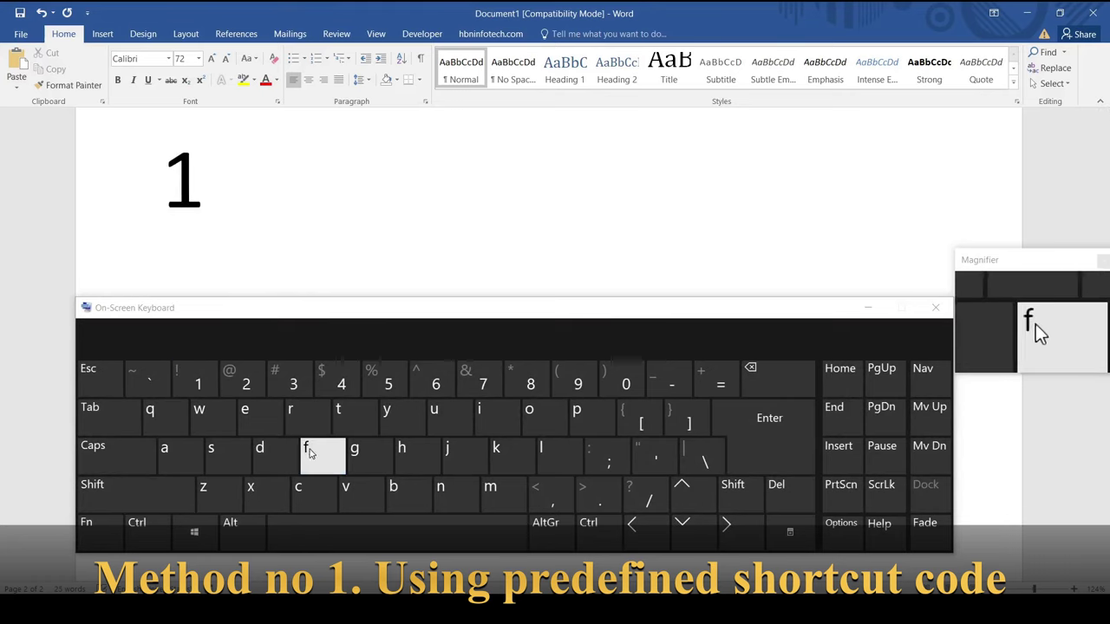
pyautogui.click(381, 380)
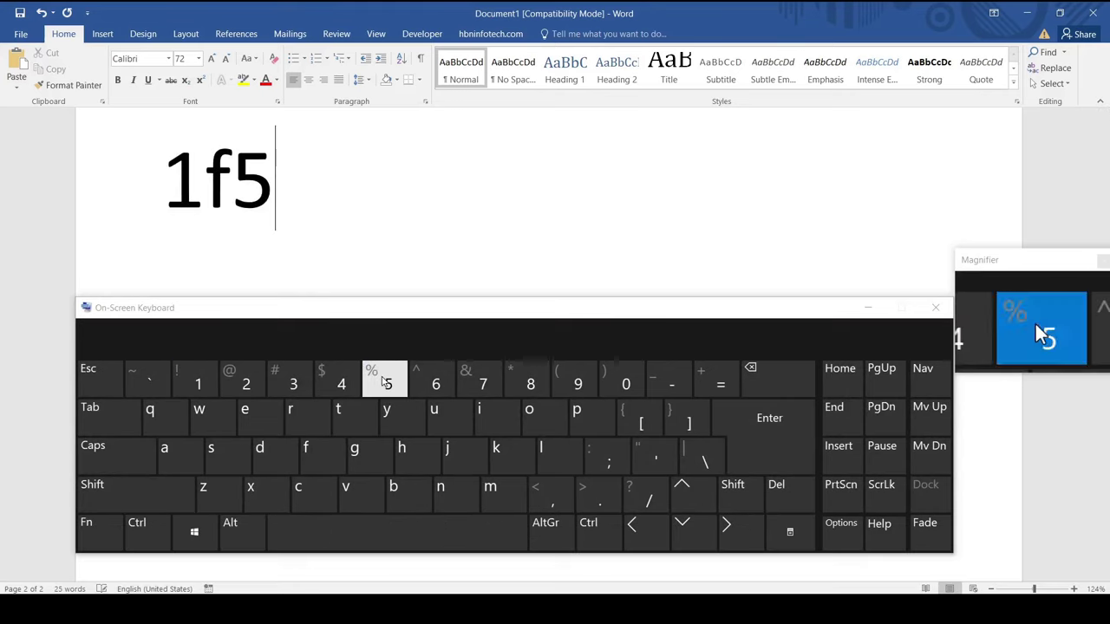
pyautogui.click(477, 378)
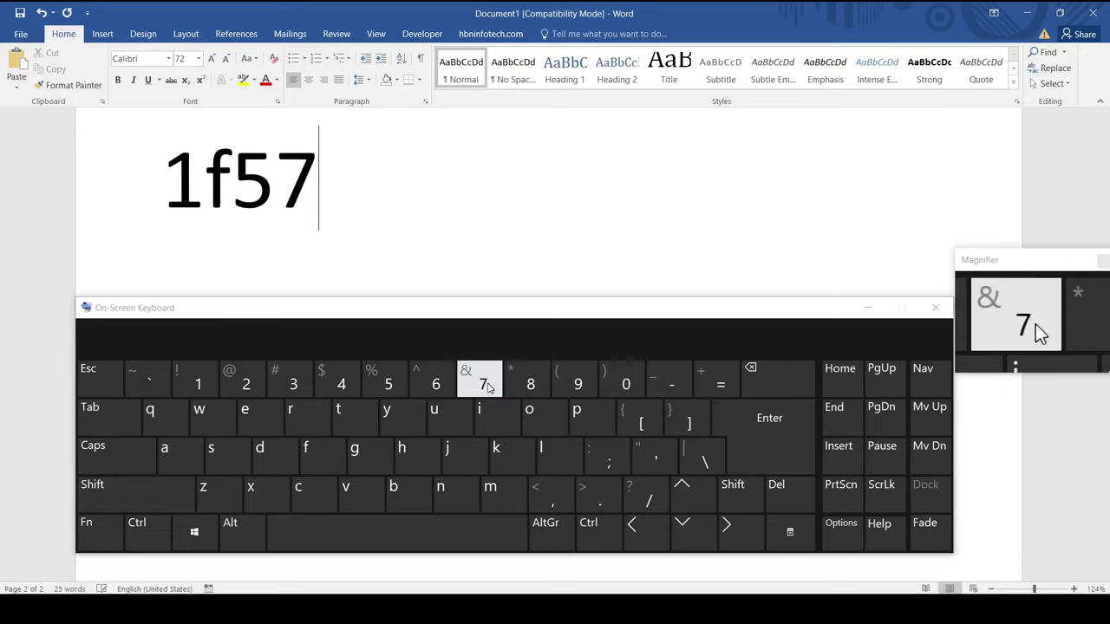
pyautogui.click(309, 454)
pyautogui.click(232, 531)
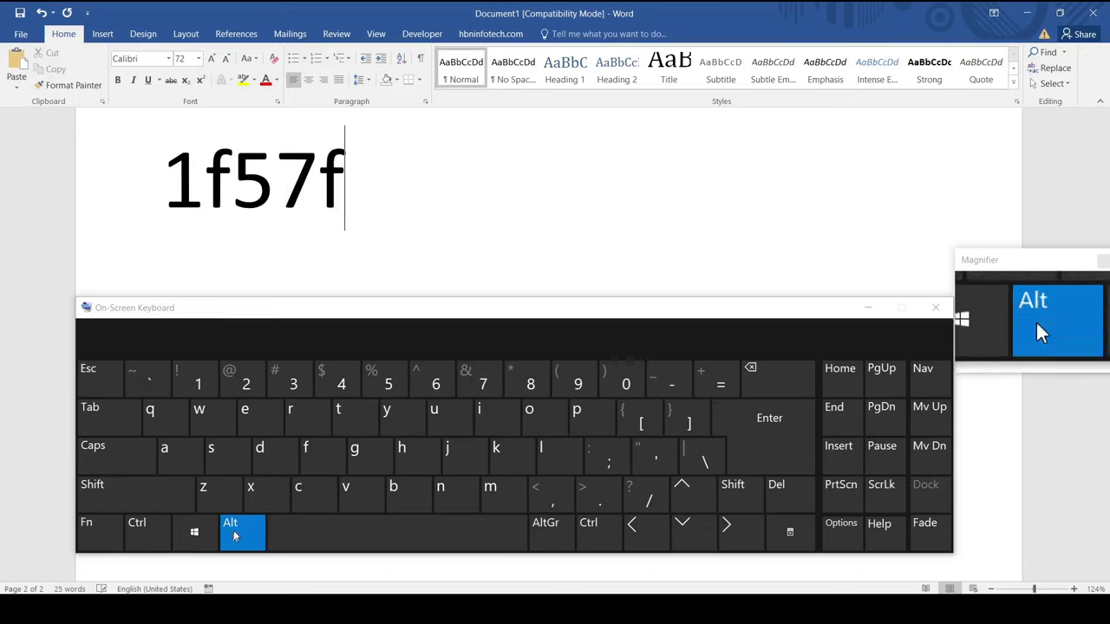
pyautogui.click(257, 501)
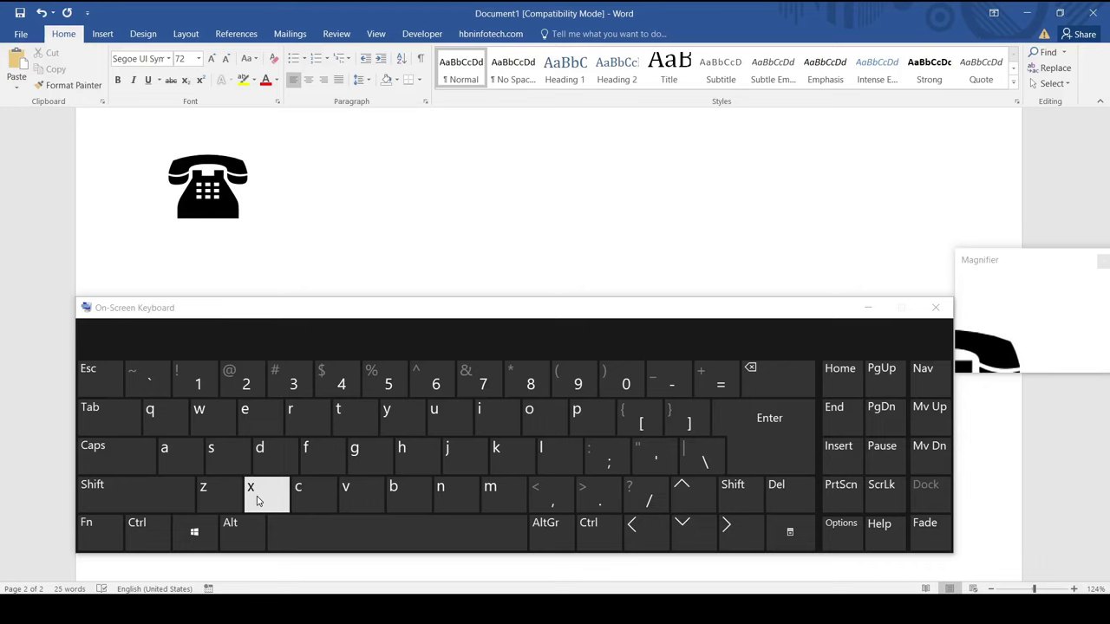
# Enter the code 1f4e7 after the telephone and convert it to the e-mail envelope symbol
pyautogui.click(198, 385)
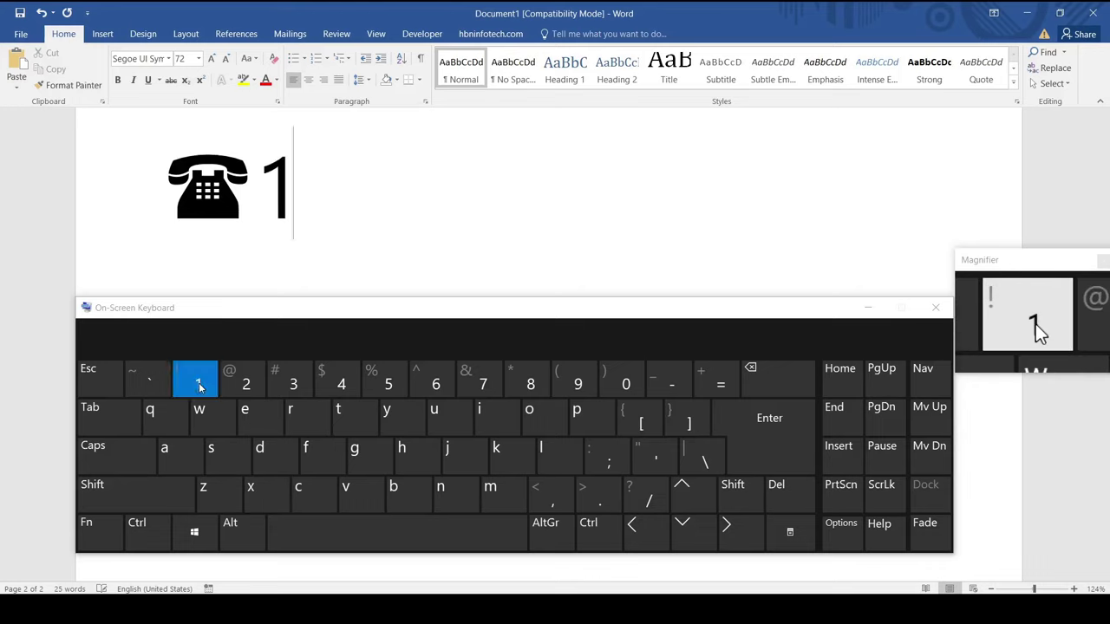
pyautogui.click(305, 448)
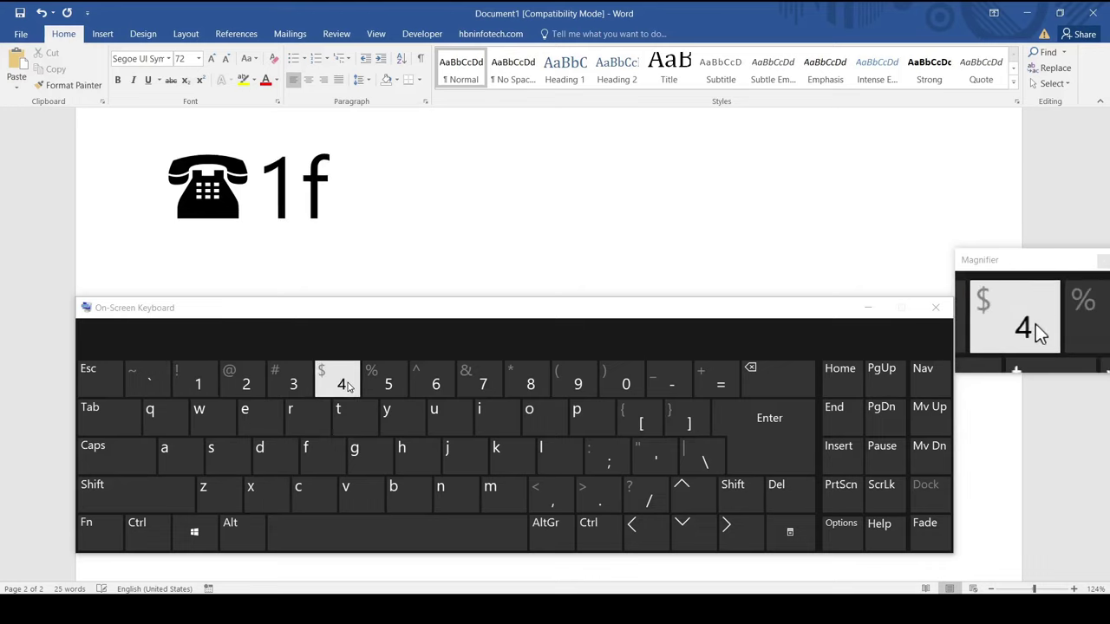
pyautogui.click(347, 386)
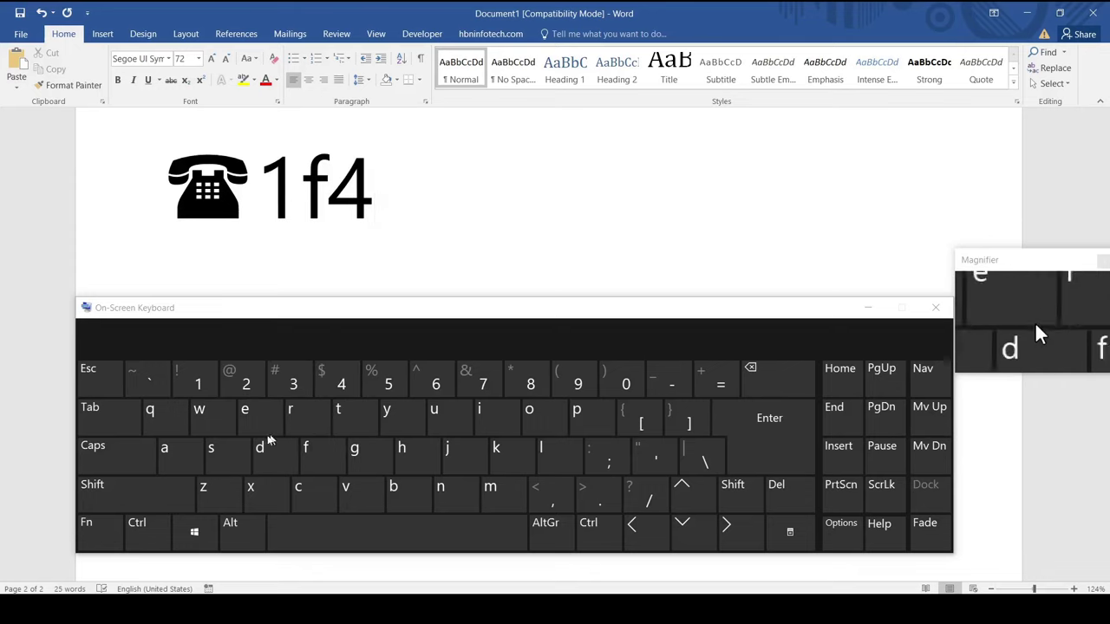
pyautogui.click(247, 413)
pyautogui.click(476, 391)
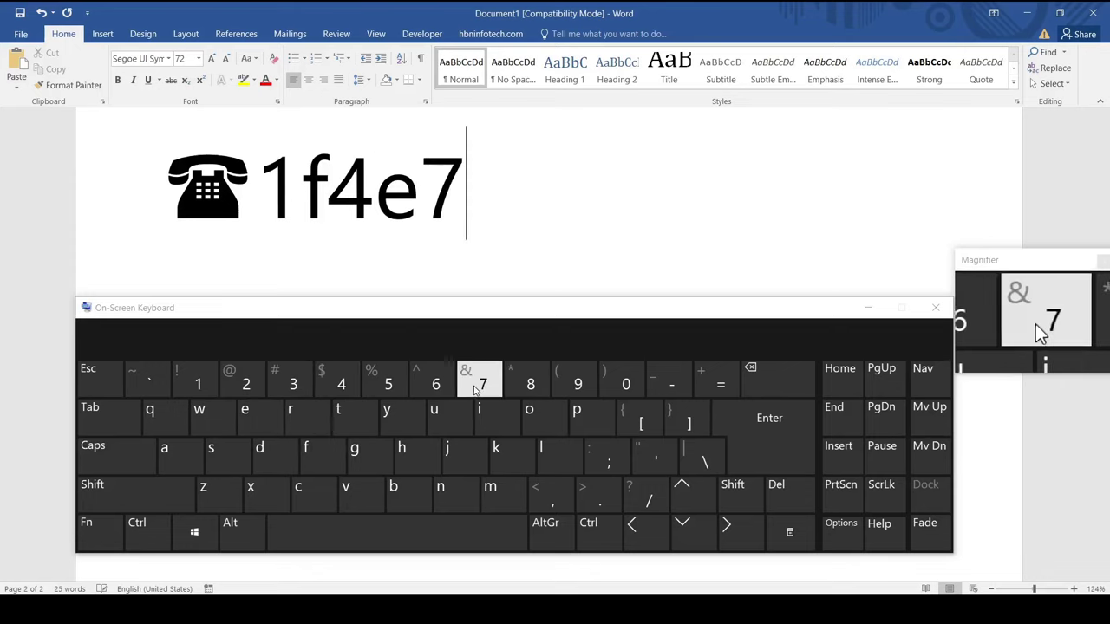
pyautogui.click(240, 514)
pyautogui.click(251, 491)
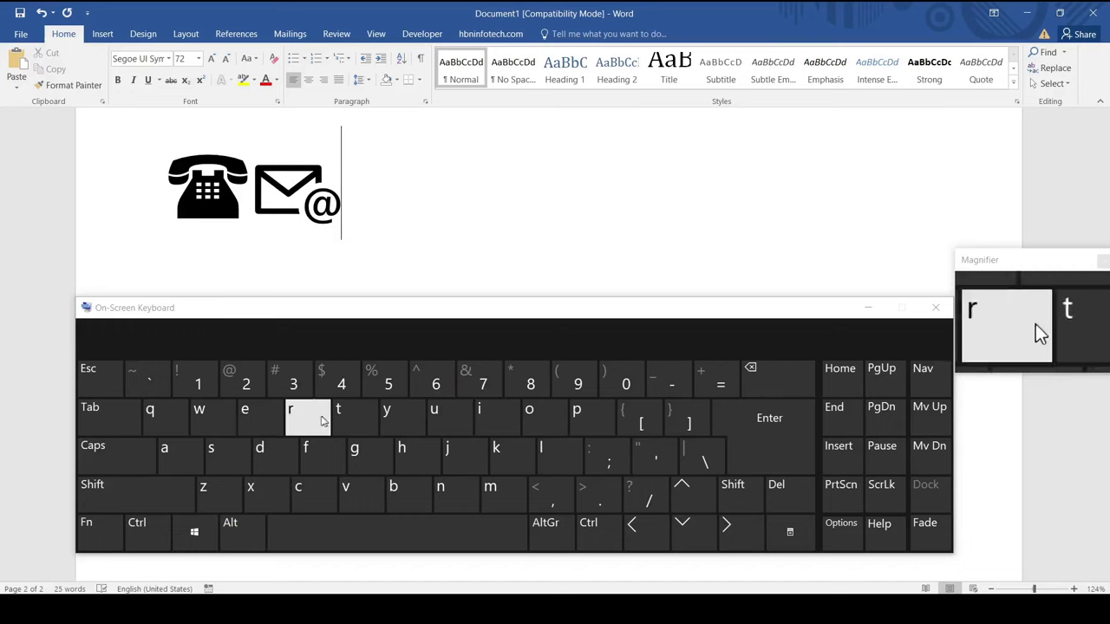
# Enter the code e2c8 after the envelope and convert it to the computer monitor symbol
pyautogui.click(258, 417)
pyautogui.click(247, 382)
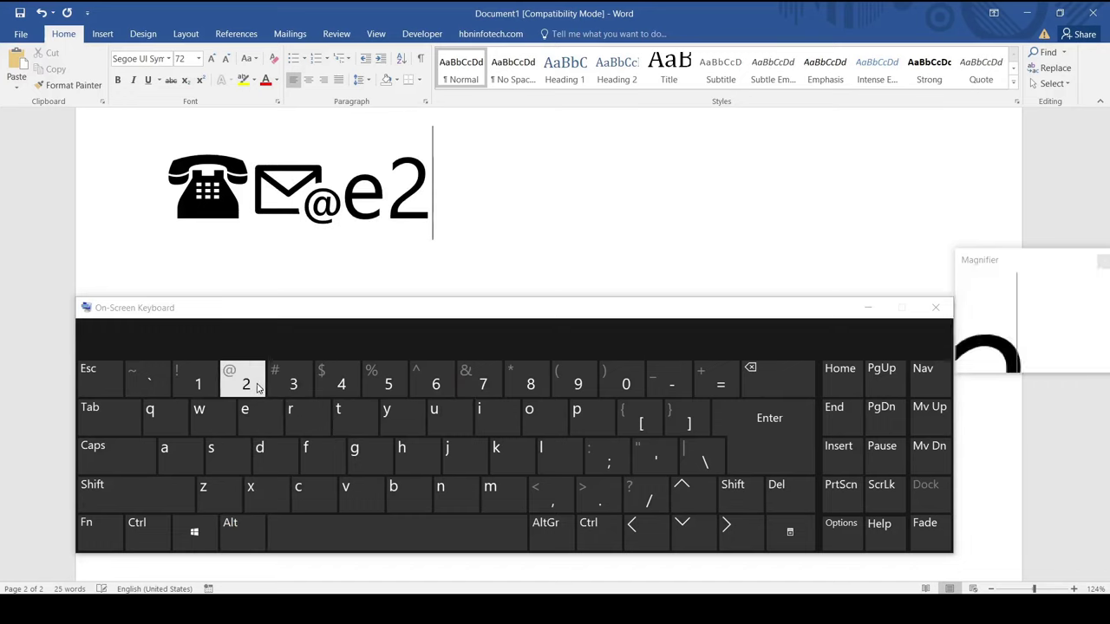
pyautogui.click(296, 492)
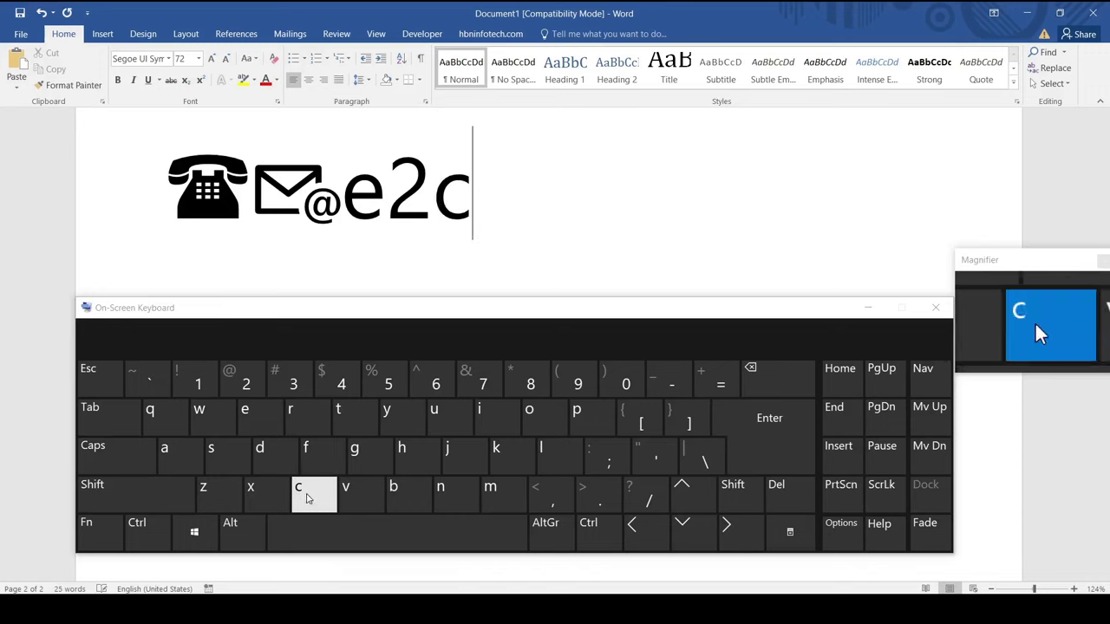
pyautogui.click(532, 385)
pyautogui.click(241, 529)
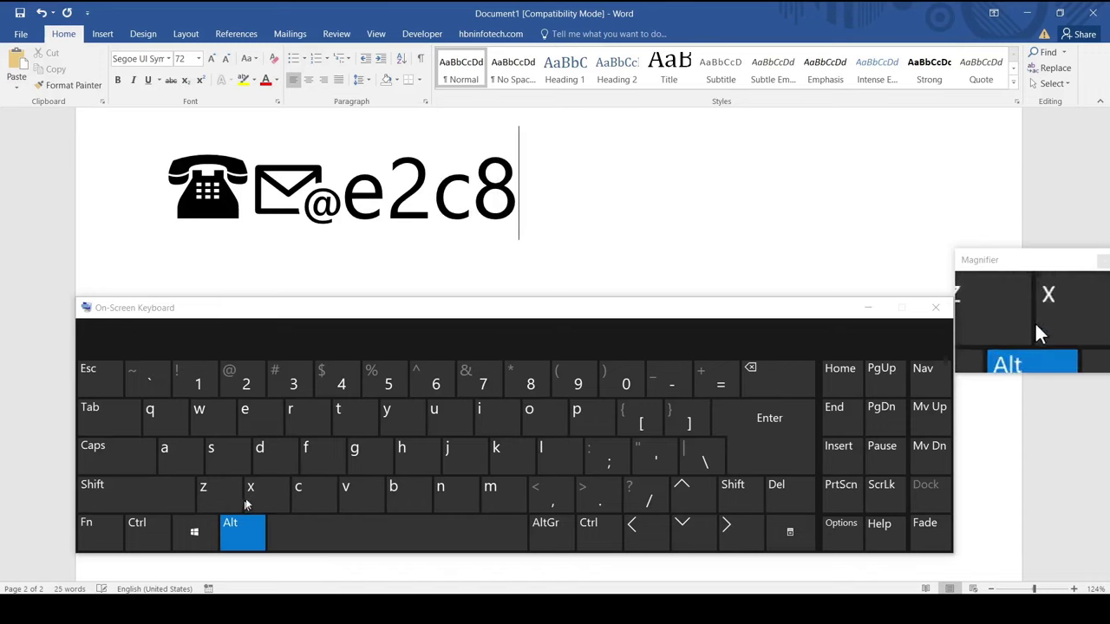
pyautogui.click(251, 492)
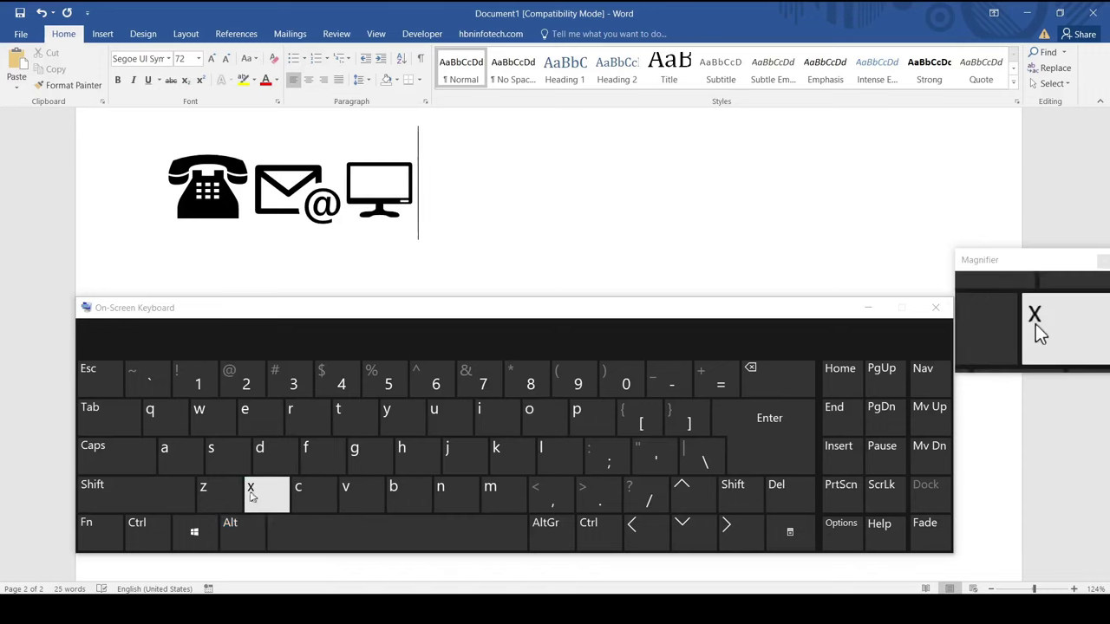
# Enter the code 2611 after the monitor and convert it to the checked box symbol
pyautogui.click(249, 392)
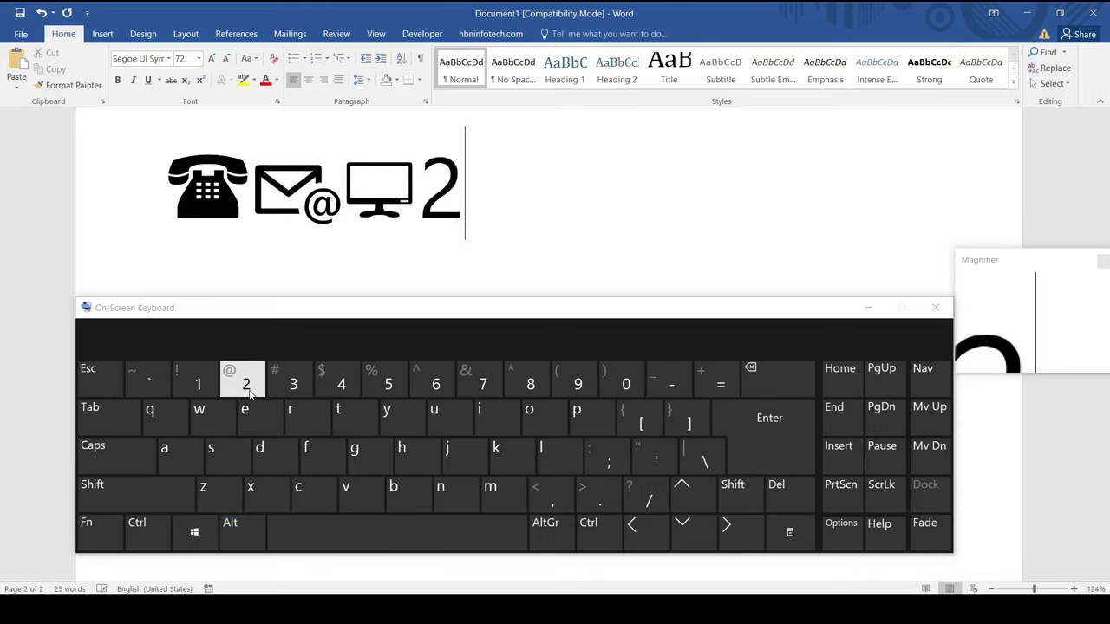
pyautogui.click(196, 384)
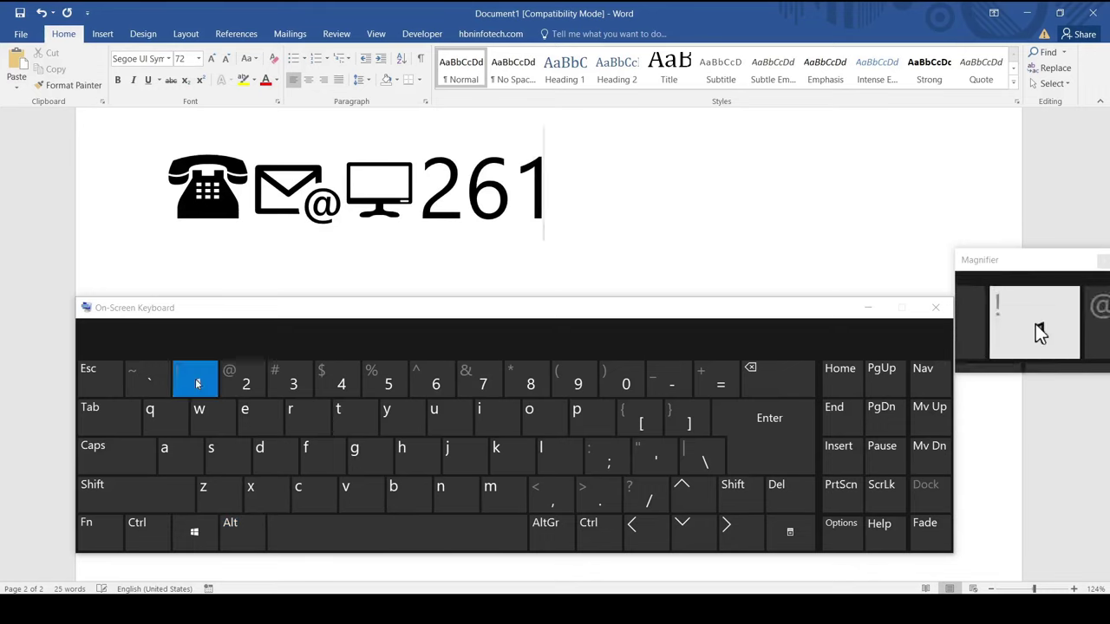
pyautogui.click(196, 384)
pyautogui.click(232, 531)
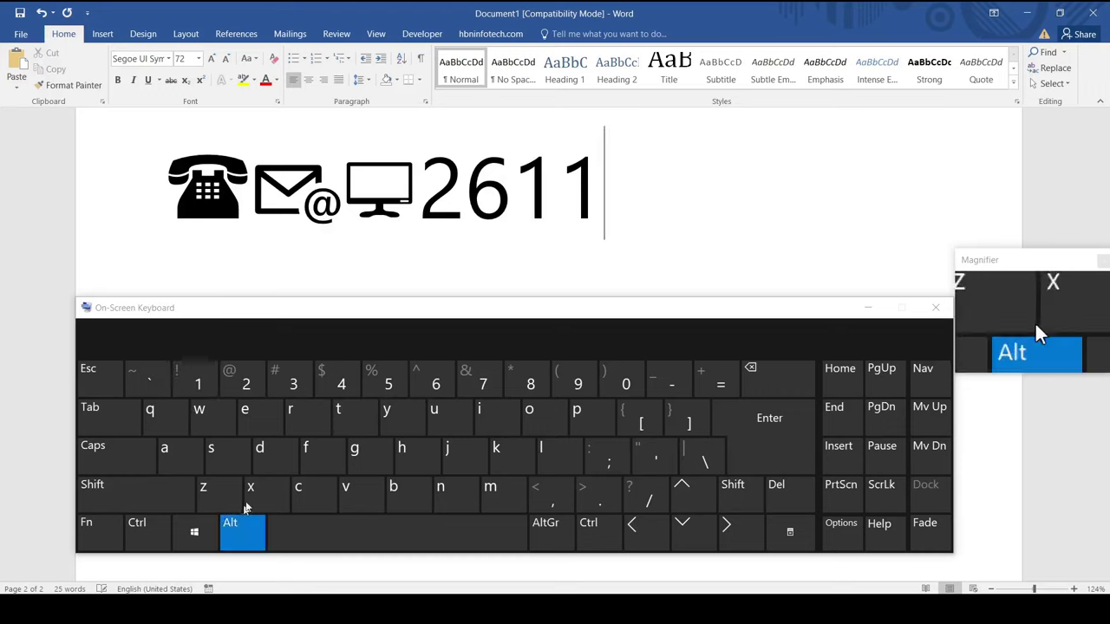
pyautogui.click(252, 492)
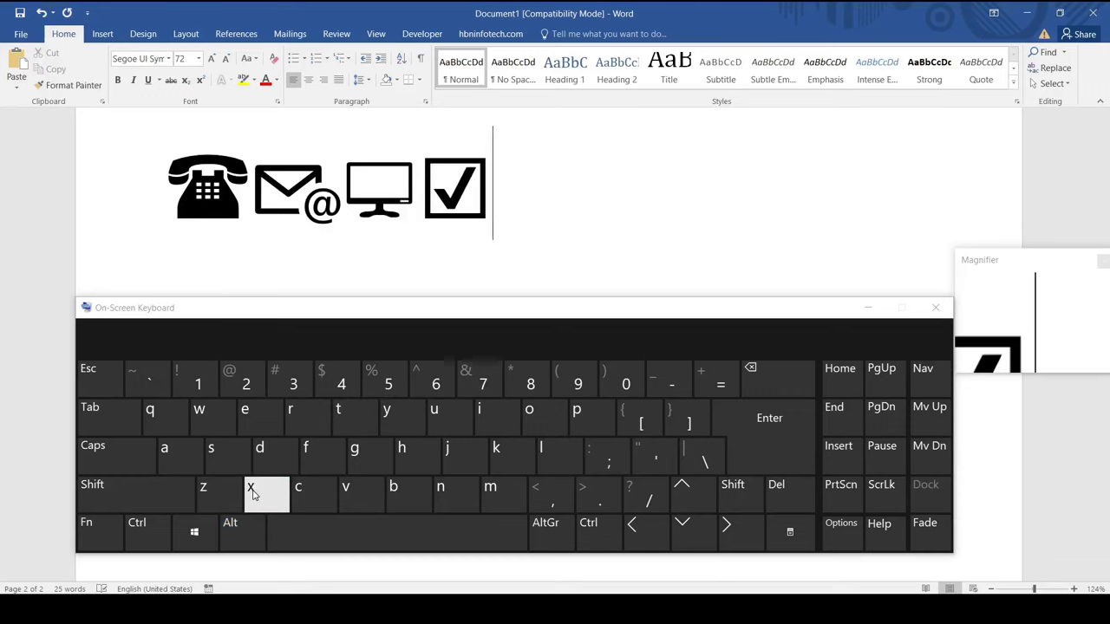
# Enter the code e1c4 after the checked box and convert it to the map location pin symbol
pyautogui.click(245, 417)
pyautogui.click(206, 390)
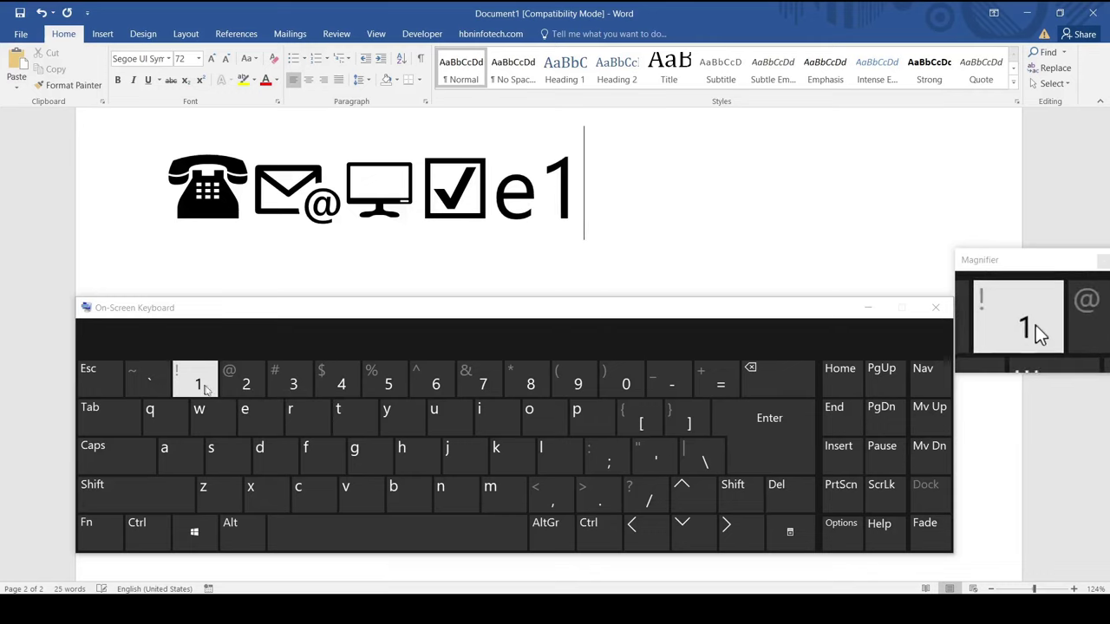
pyautogui.click(298, 490)
pyautogui.click(338, 381)
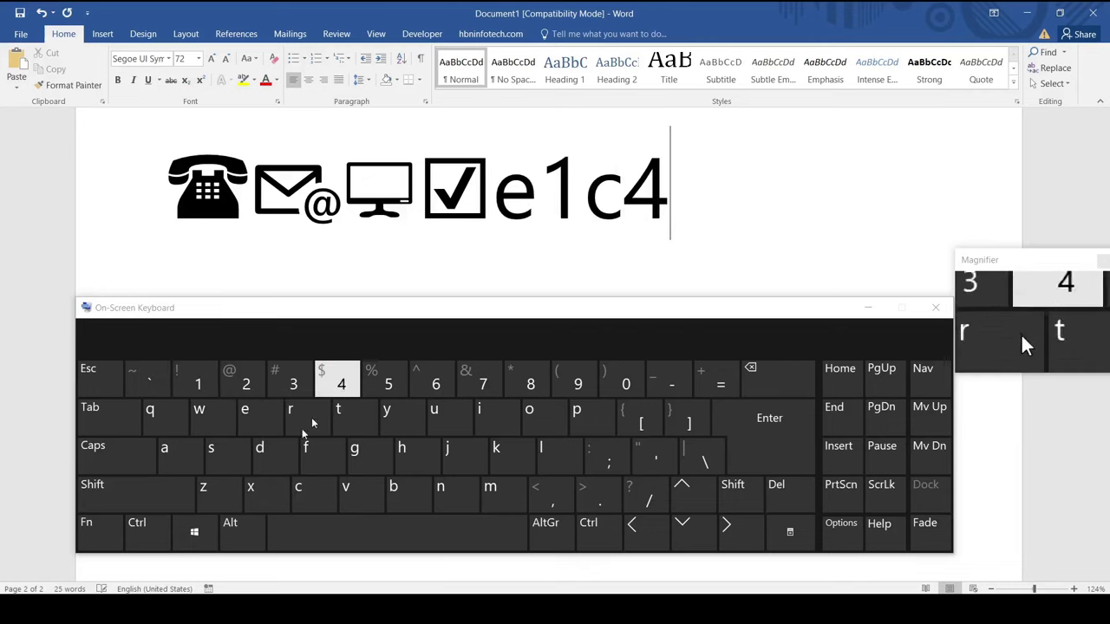
pyautogui.click(247, 531)
pyautogui.click(261, 496)
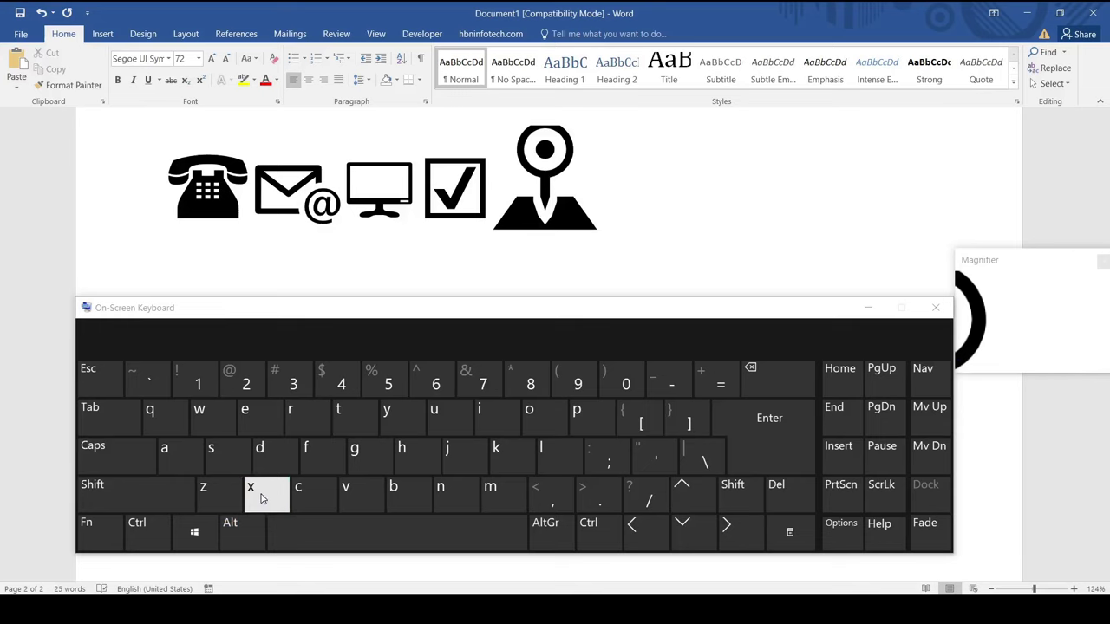
# Switch to the Symbols document, close the On-Screen Keyboard and examine the symbol tables through the last page
pyautogui.moveTo(659, 608)
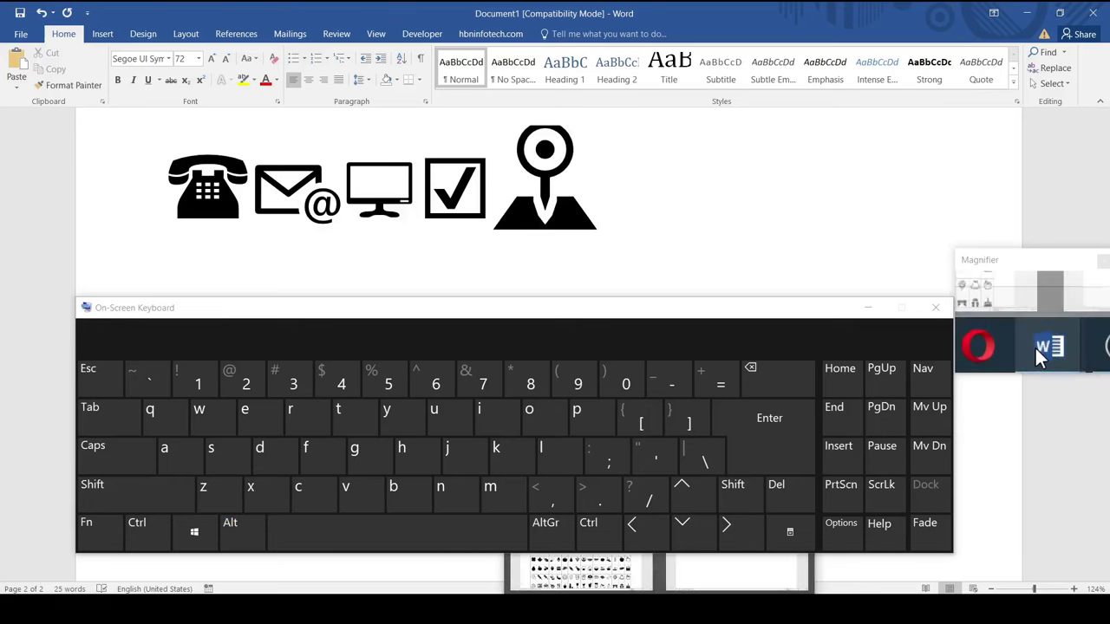
pyautogui.click(579, 573)
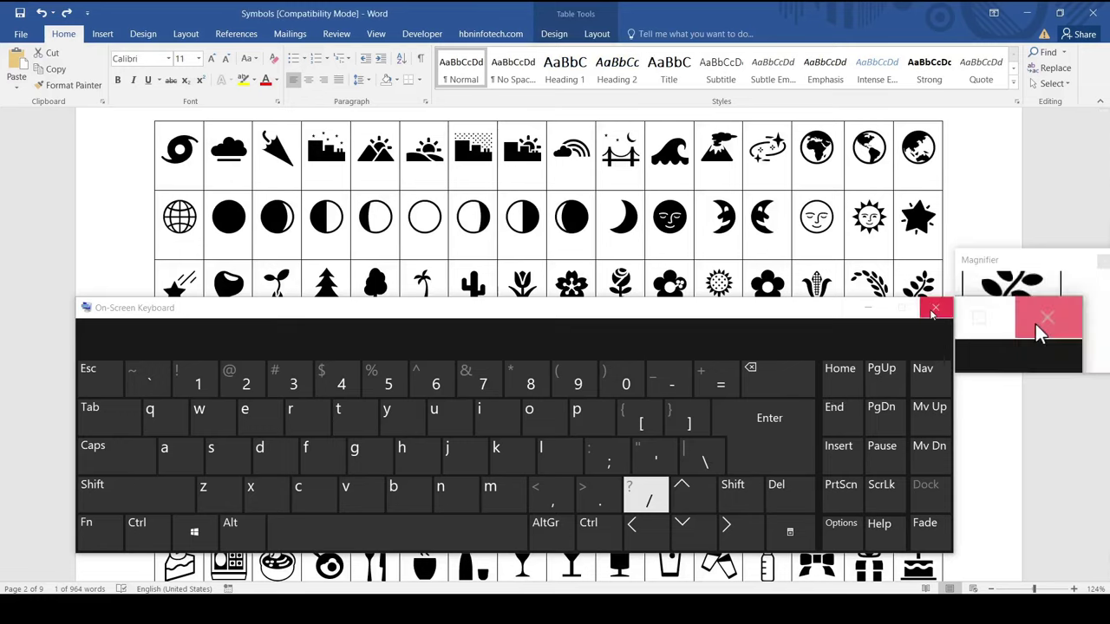
pyautogui.click(930, 314)
pyautogui.scroll(-3, 711, 299)
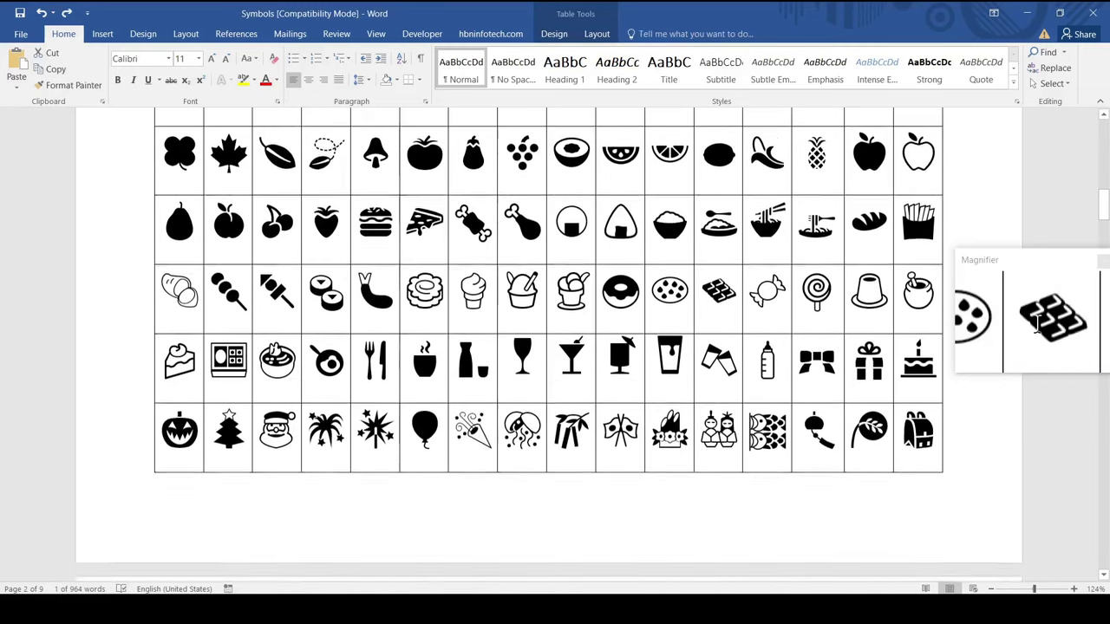
pyautogui.scroll(-10, 718, 290)
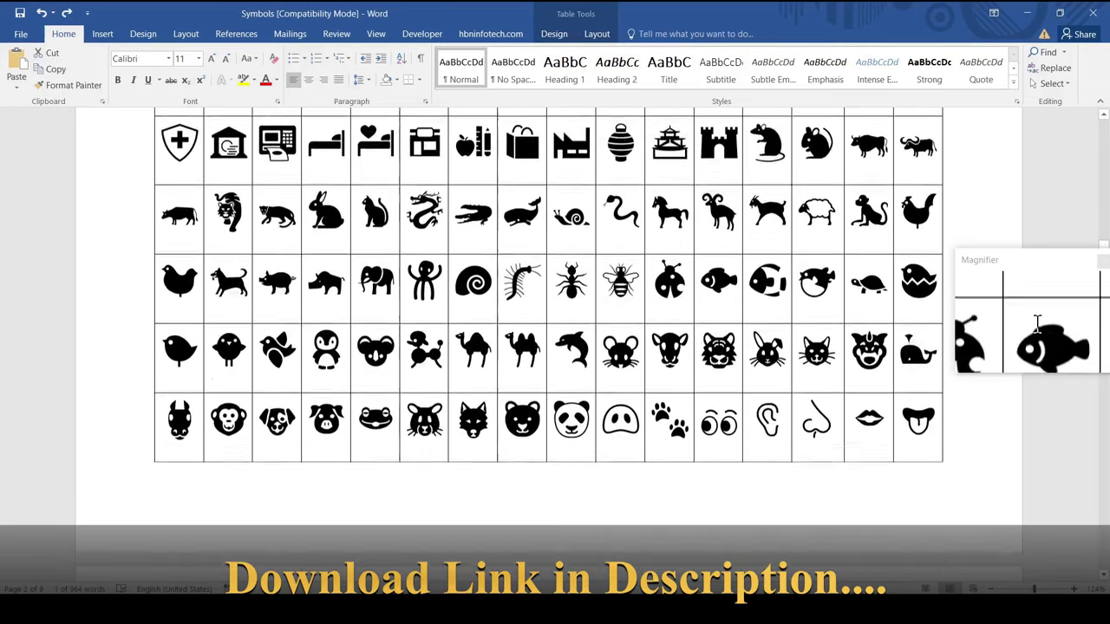
pyautogui.scroll(-10, 711, 270)
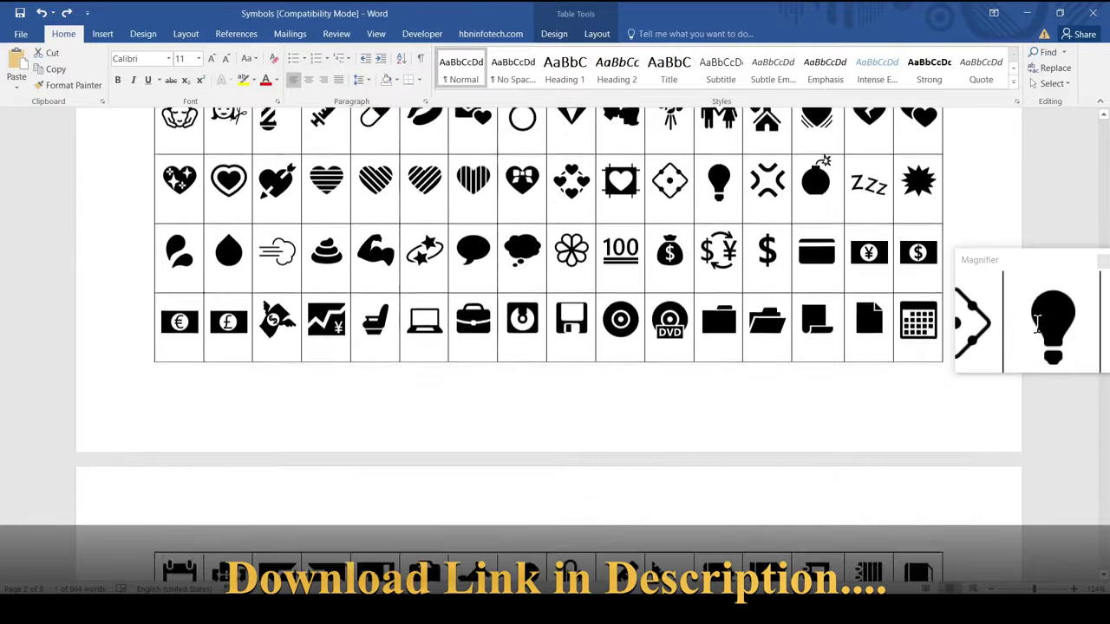
pyautogui.scroll(-15, 711, 271)
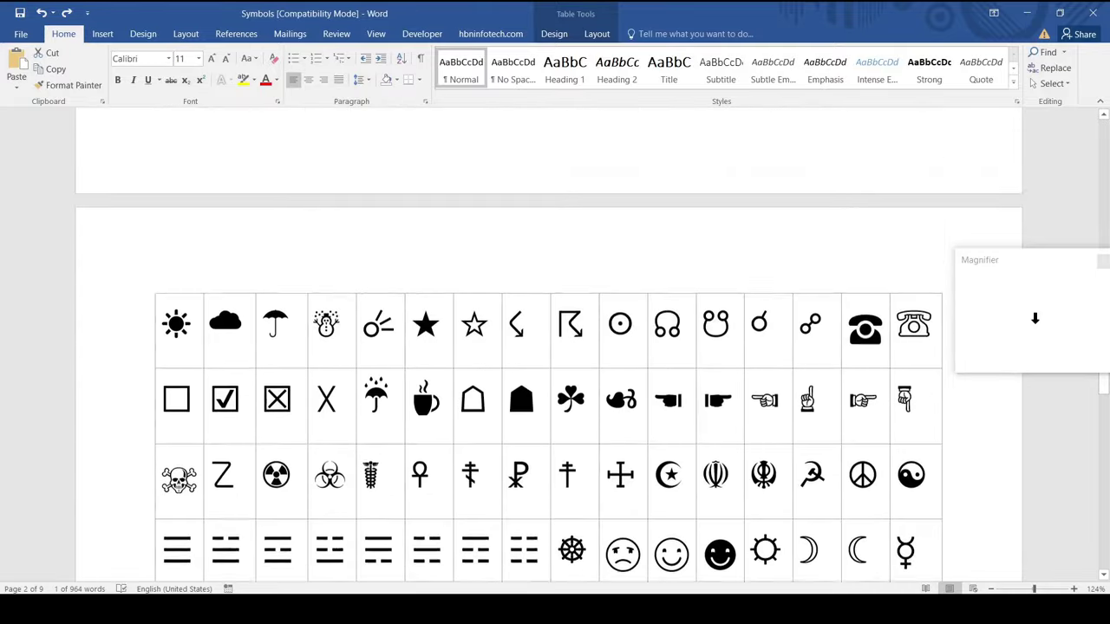
pyautogui.scroll(-10, 1034, 319)
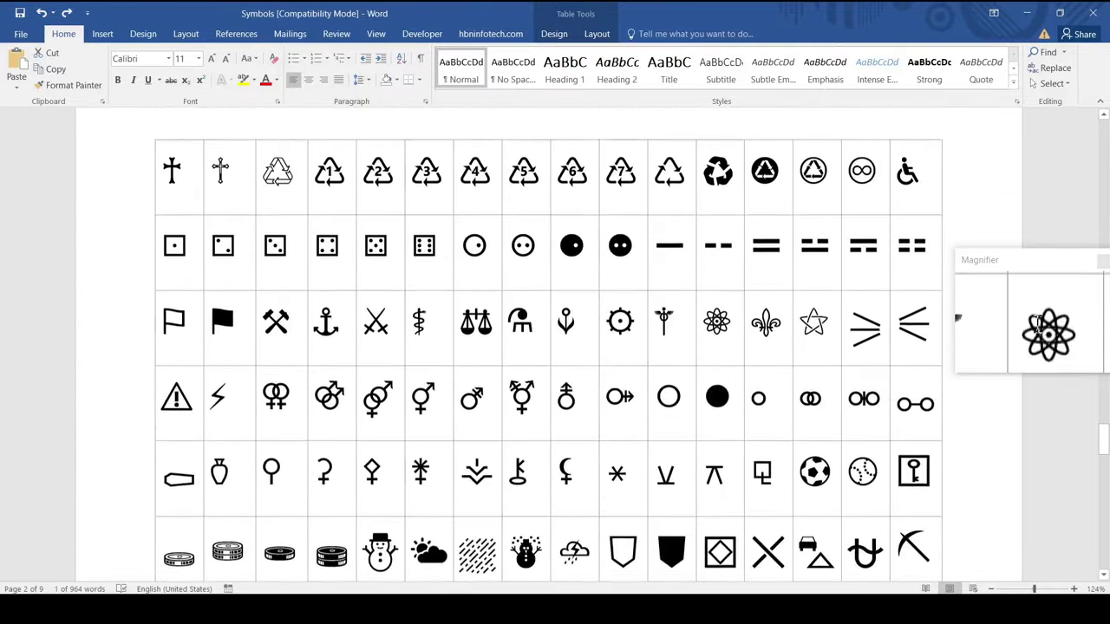
pyautogui.scroll(-15, 1037, 321)
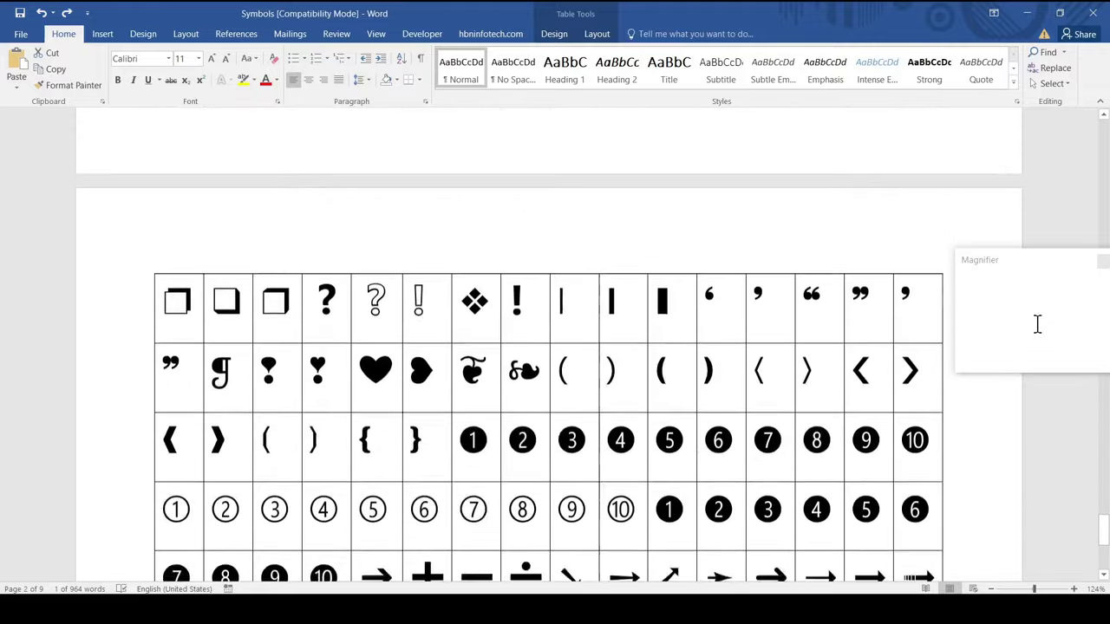
pyautogui.scroll(-5, 1037, 323)
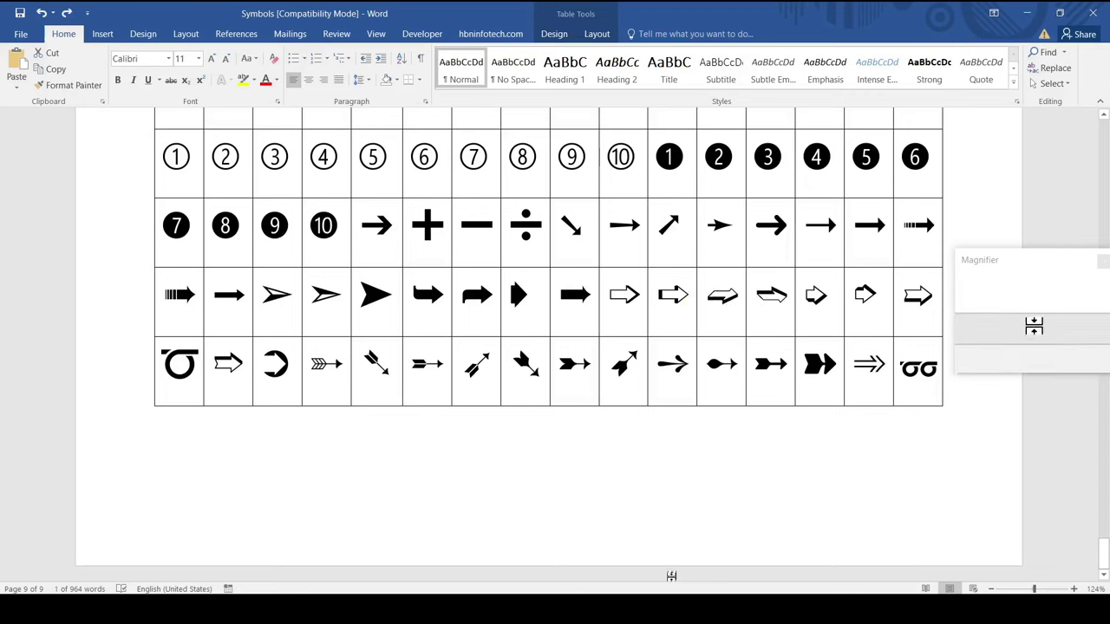
# Return to Document1 and open the full Symbol dialog for the text after the map pin
pyautogui.moveTo(1038, 347)
pyautogui.click(737, 542)
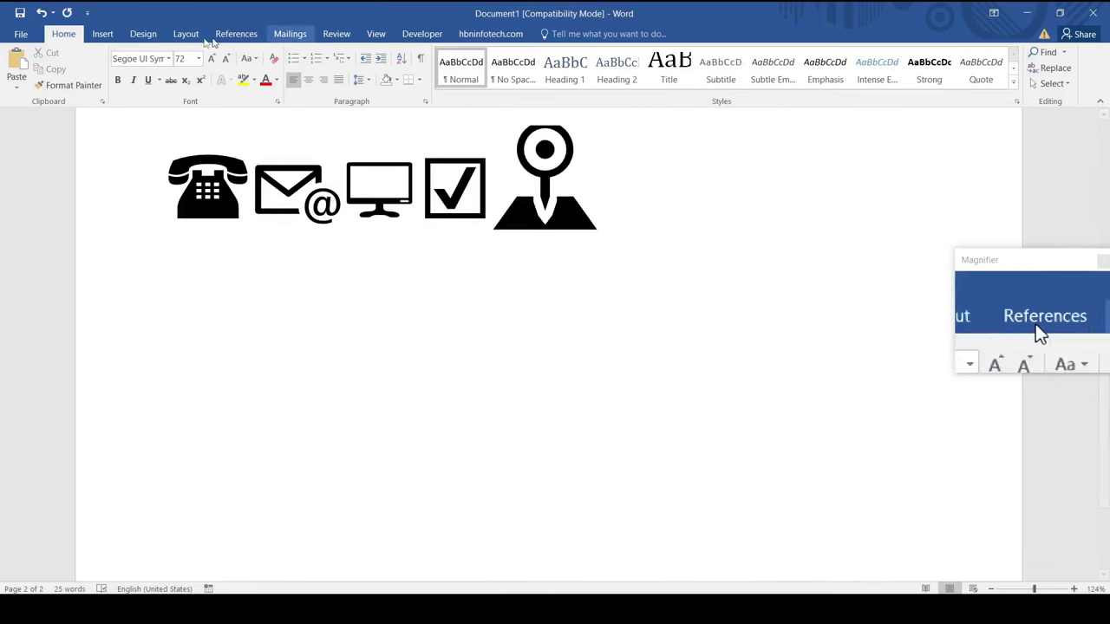
pyautogui.click(103, 35)
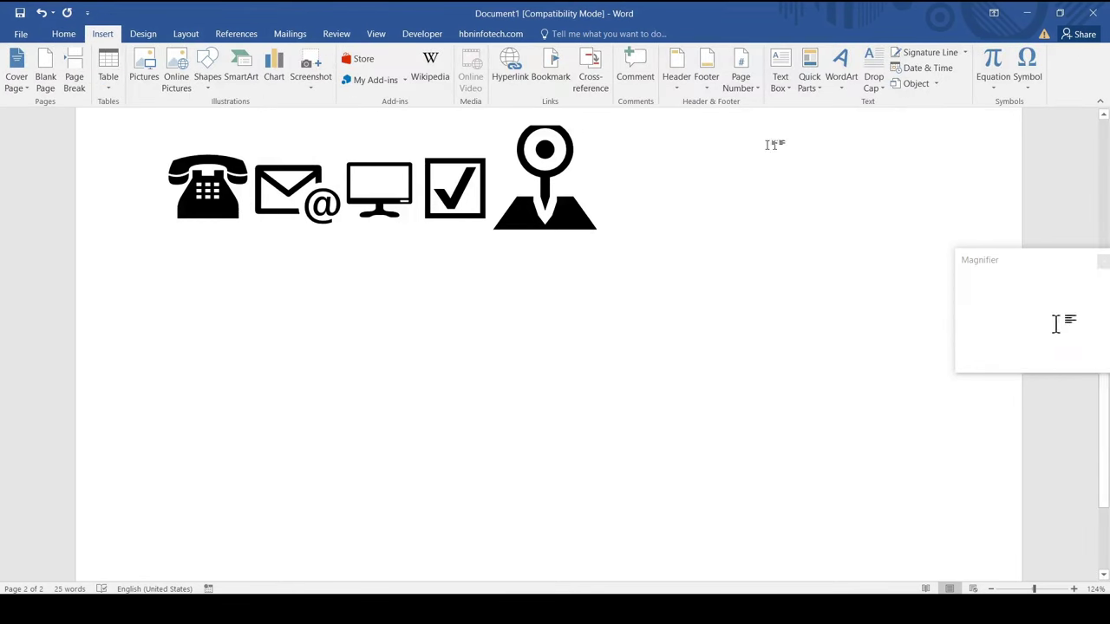
pyautogui.click(1030, 87)
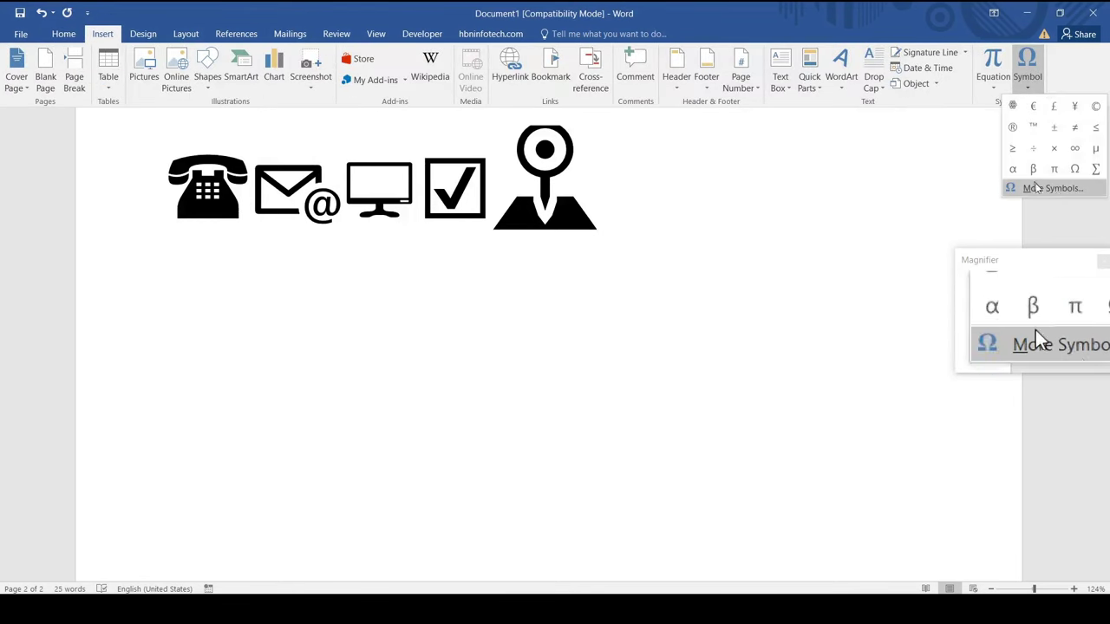
pyautogui.click(1083, 193)
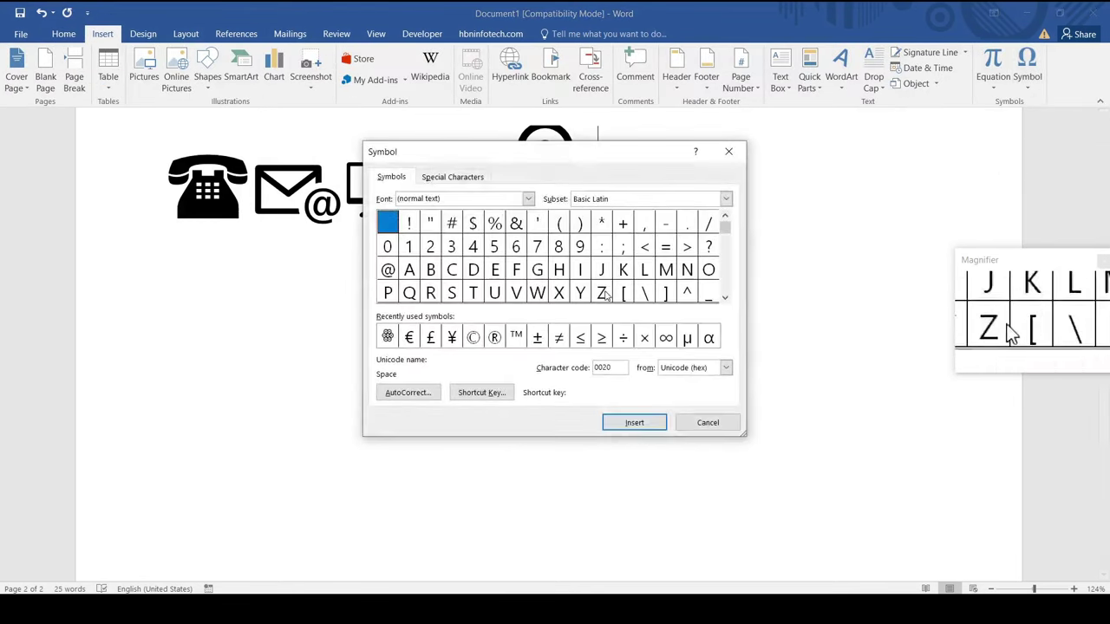
# Browse the normal text symbols to the Extended Characters - Plane 1 subset and look up the Earth globe's shortcut code
pyautogui.click(469, 198)
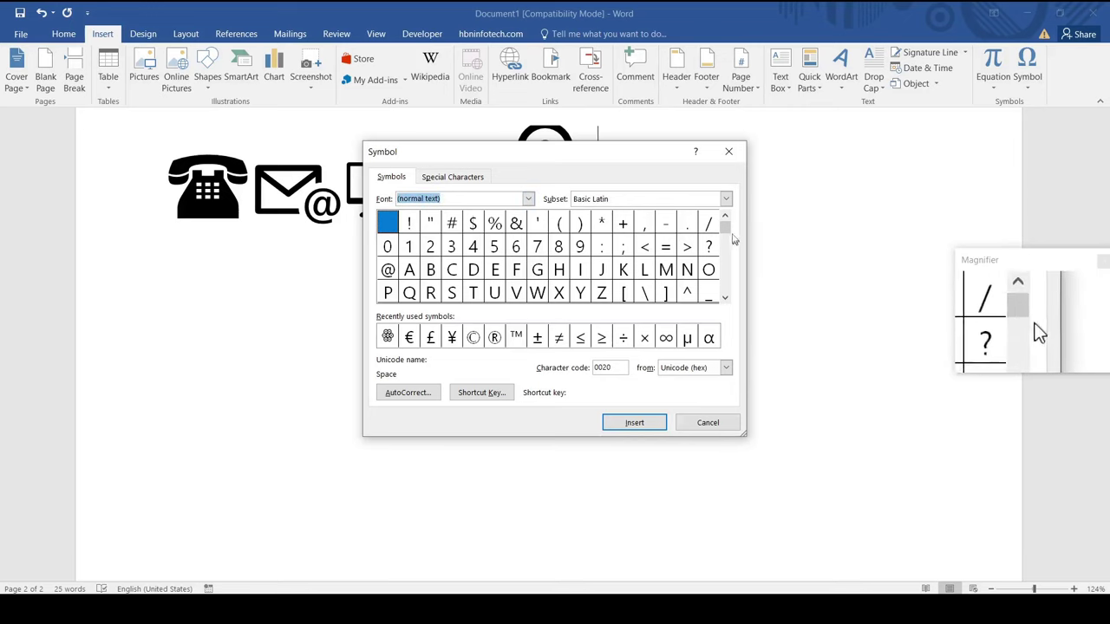
pyautogui.moveTo(725, 226); pyautogui.dragTo(729, 274)
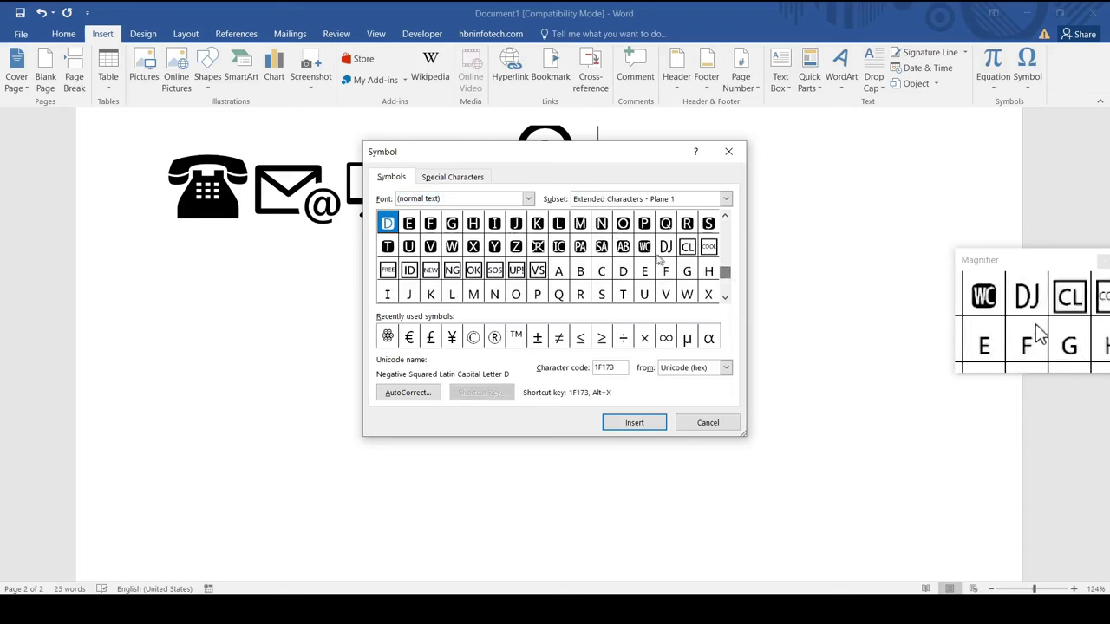
pyautogui.click(565, 228)
pyautogui.click(726, 298)
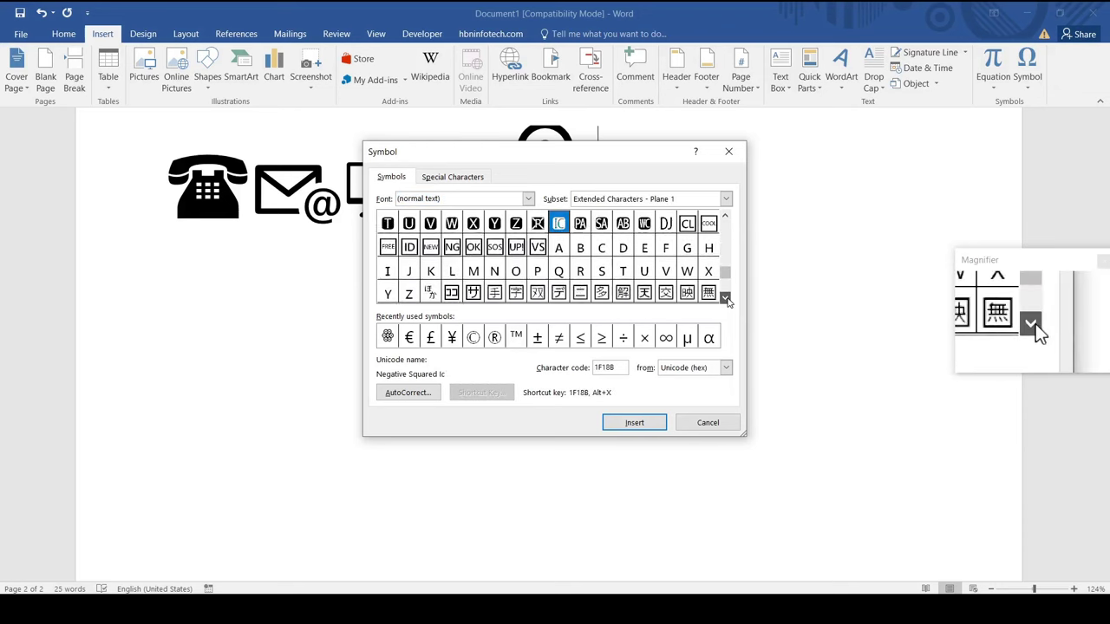
pyautogui.click(726, 299)
pyautogui.click(726, 299)
pyautogui.click(621, 225)
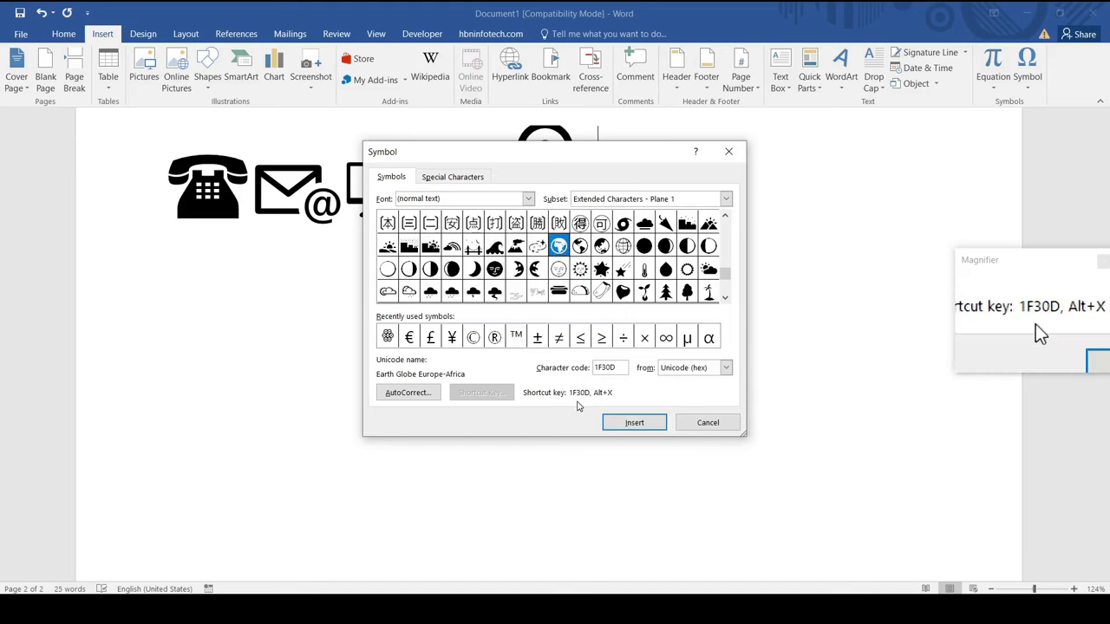
# Examine the shortcut codes of further Plane 1 pictographs, including the honey pot and the food, sports and building symbols
pyautogui.click(725, 299)
pyautogui.click(725, 300)
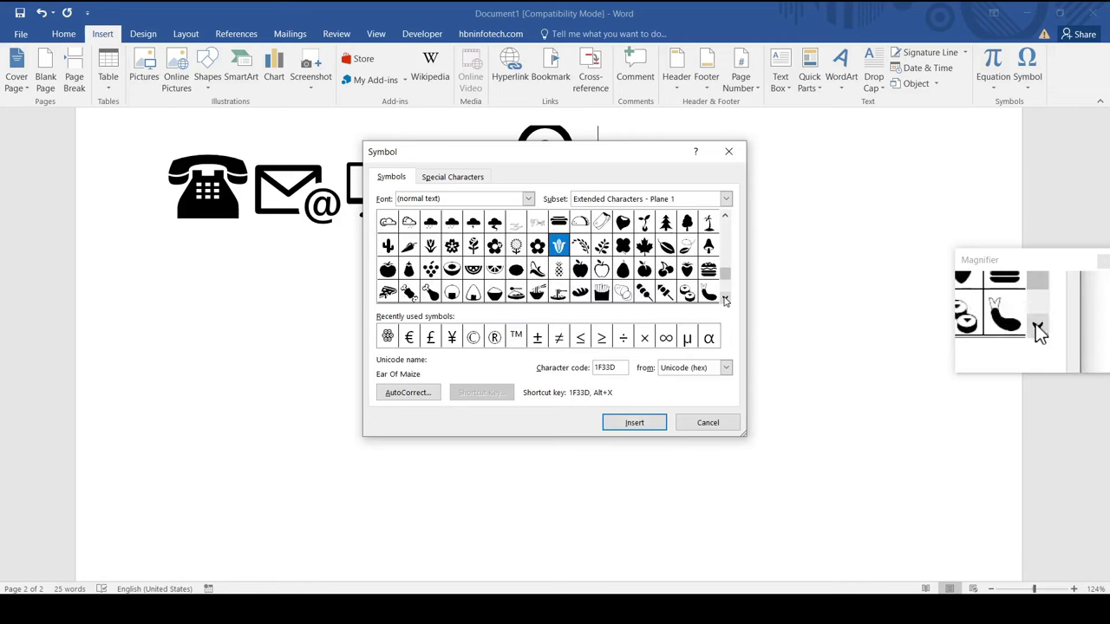
pyautogui.click(725, 299)
pyautogui.click(725, 300)
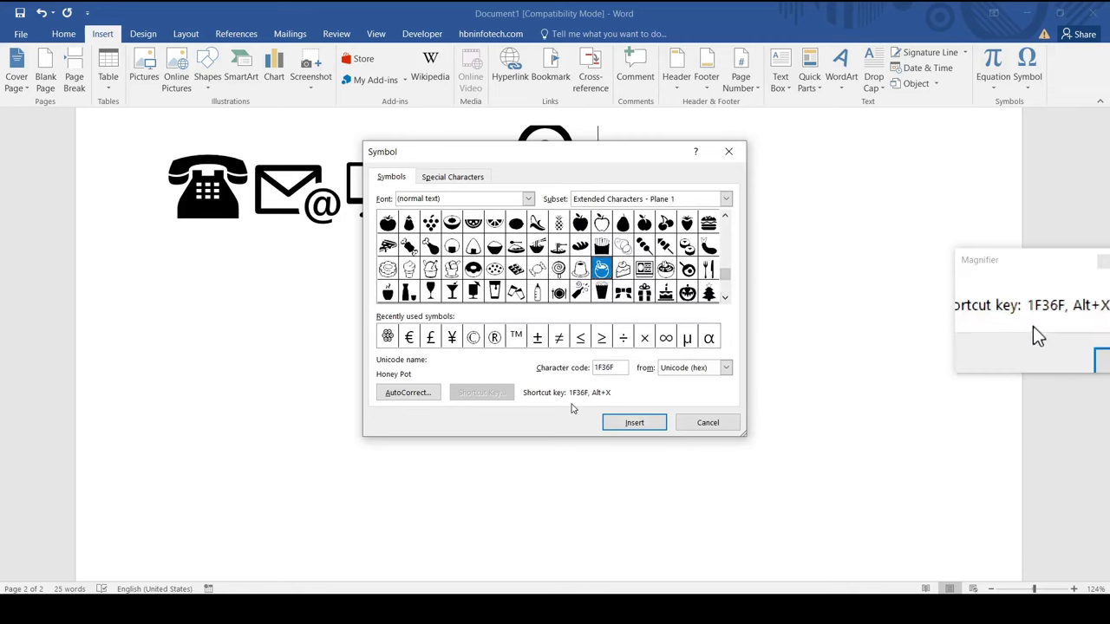
pyautogui.click(725, 299)
pyautogui.click(725, 299)
pyautogui.click(725, 300)
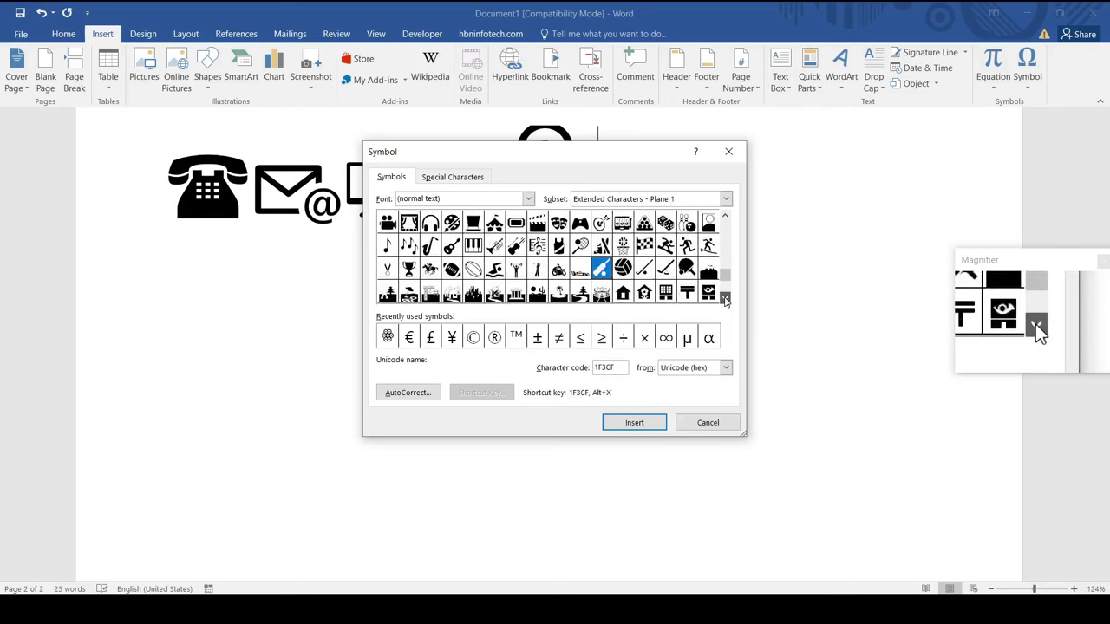
pyautogui.click(725, 299)
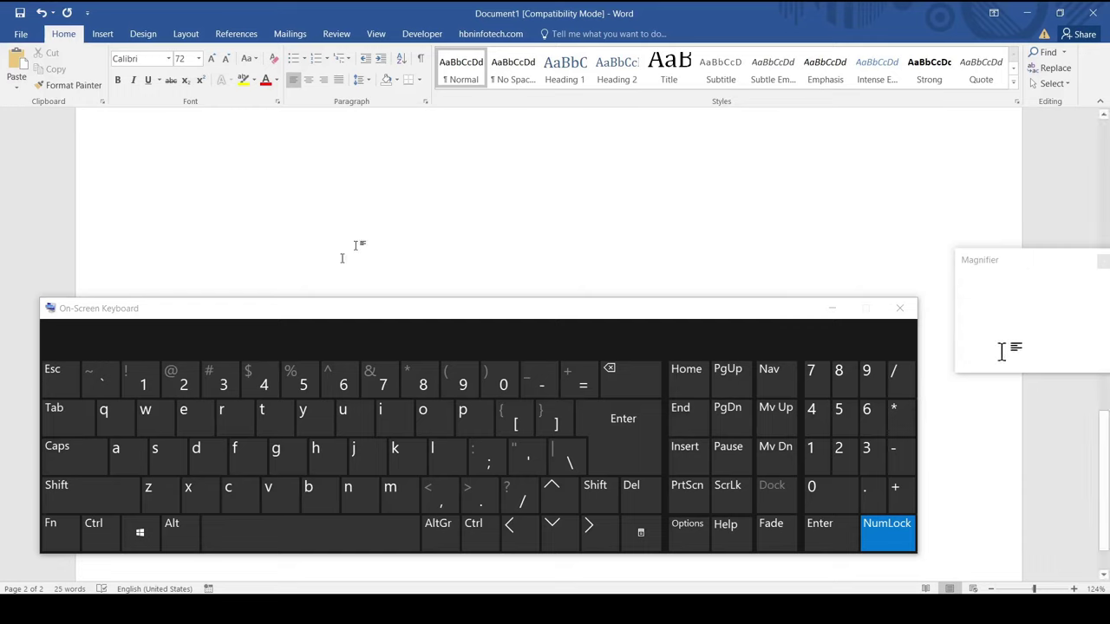
# Insert the euro, pound and yen signs on the blank page by entering their numeric Alt codes with the On-Screen Keyboard
pyautogui.click(178, 538)
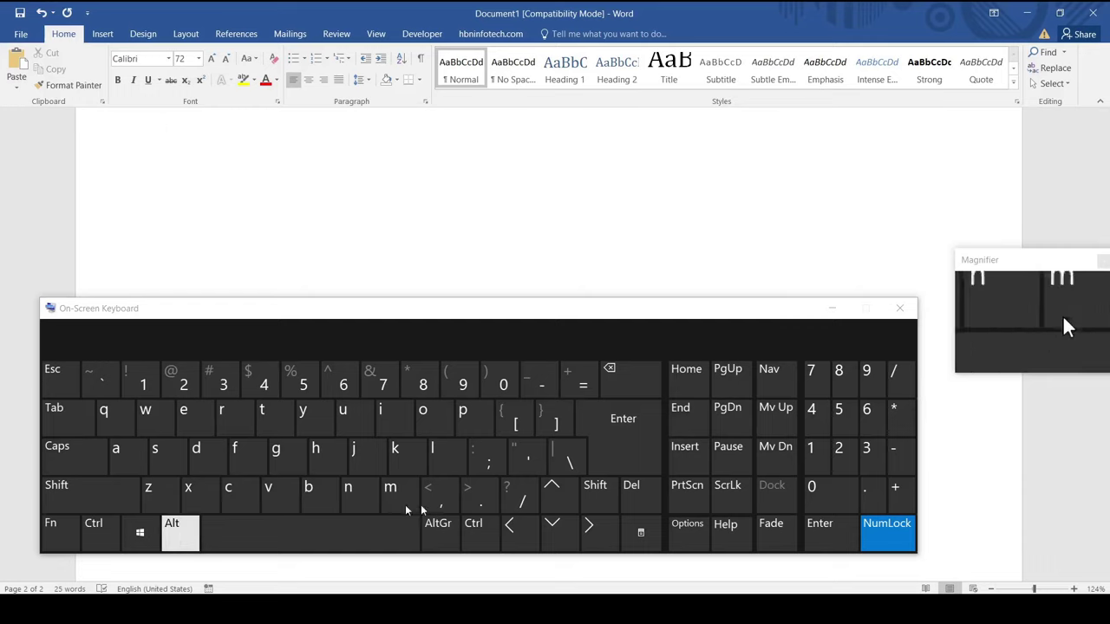
pyautogui.click(815, 487)
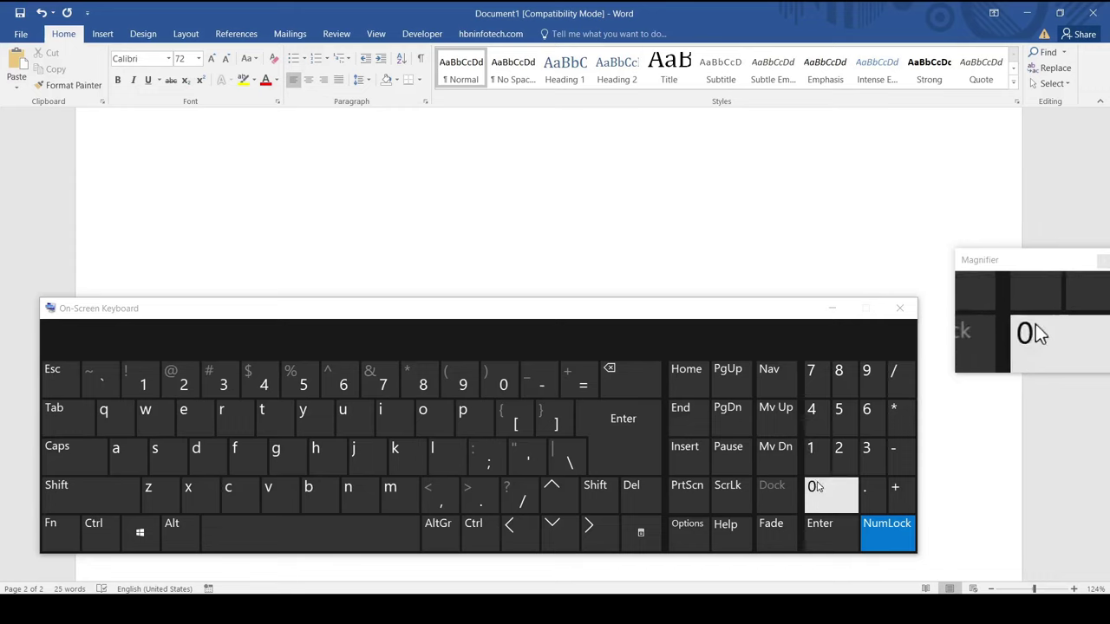
pyautogui.press('alt')
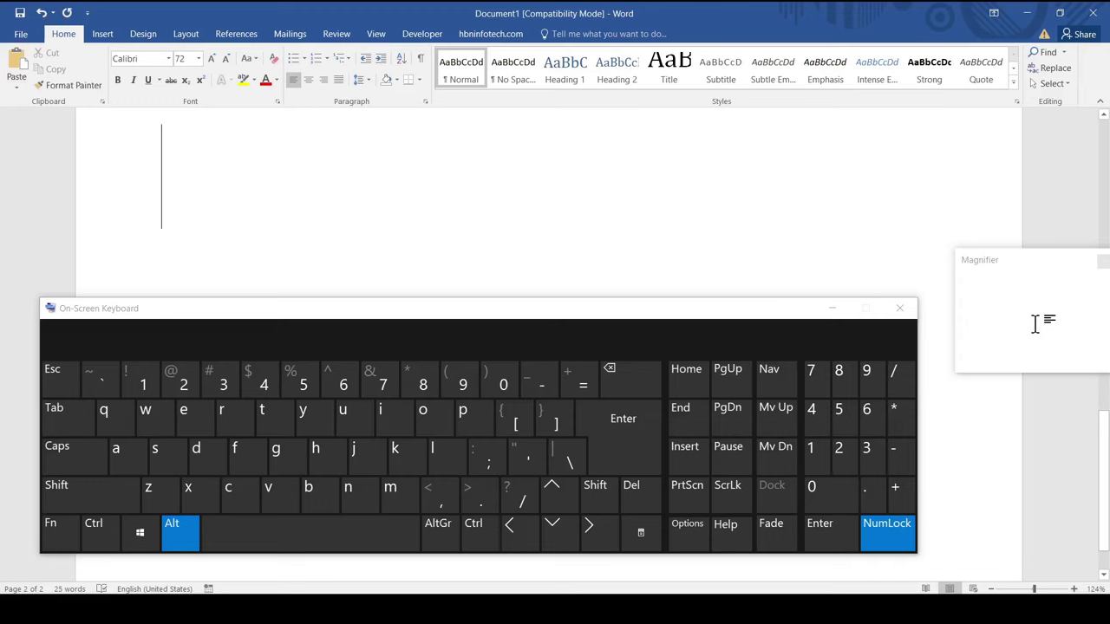
pyautogui.click(180, 534)
pyautogui.click(180, 534)
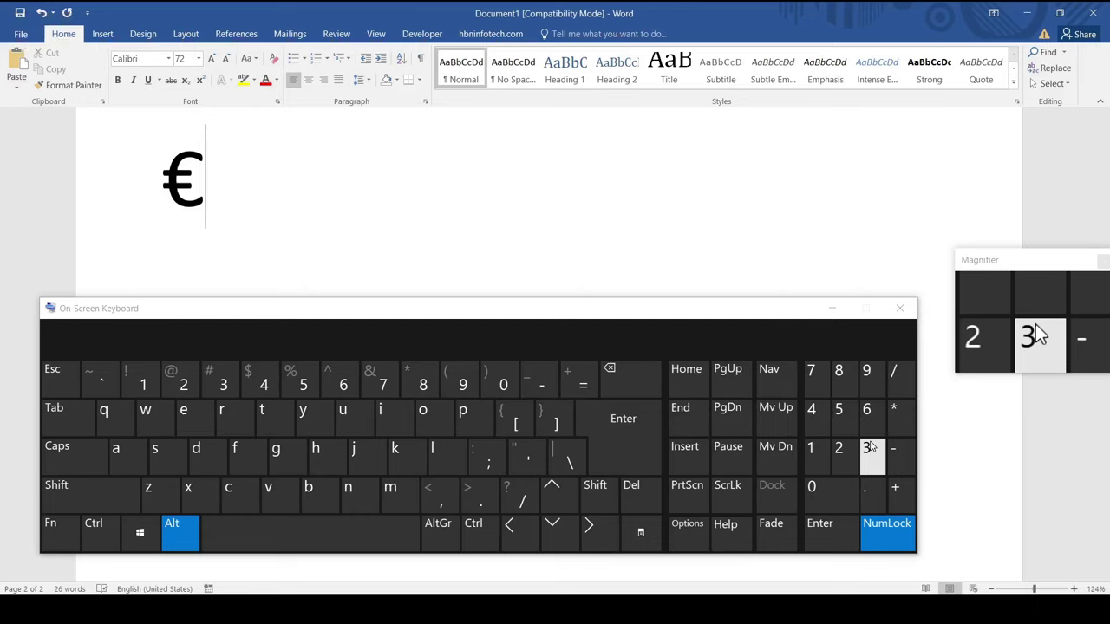
pyautogui.click(869, 446)
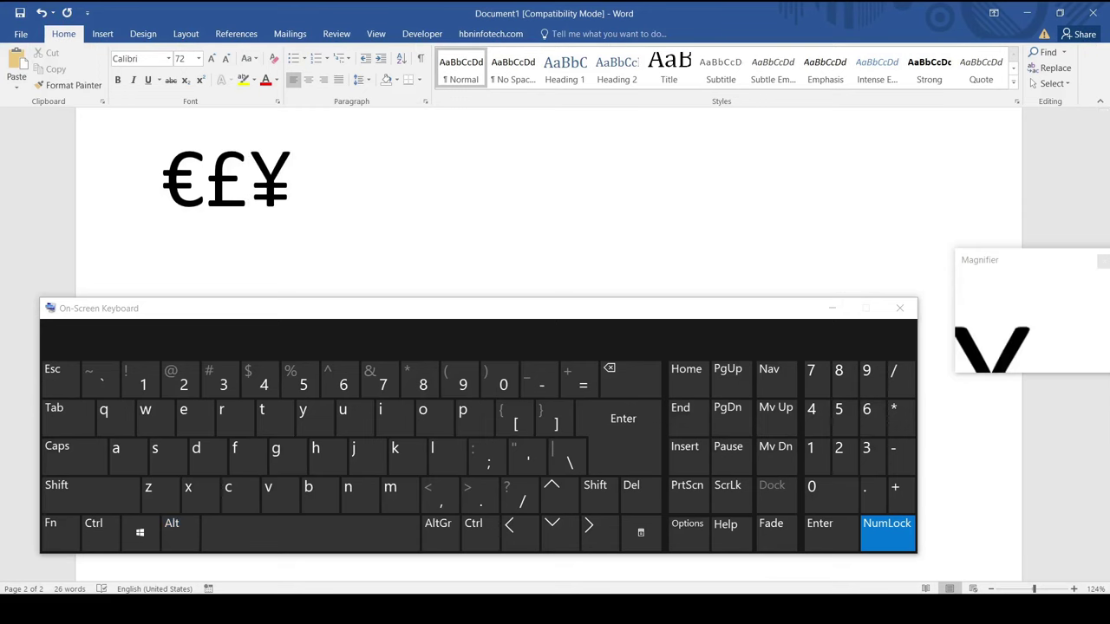
# Switch to the ascii-code.com page in Chrome and examine the ASCII table for the decimal codes of special characters
pyautogui.click(542, 610)
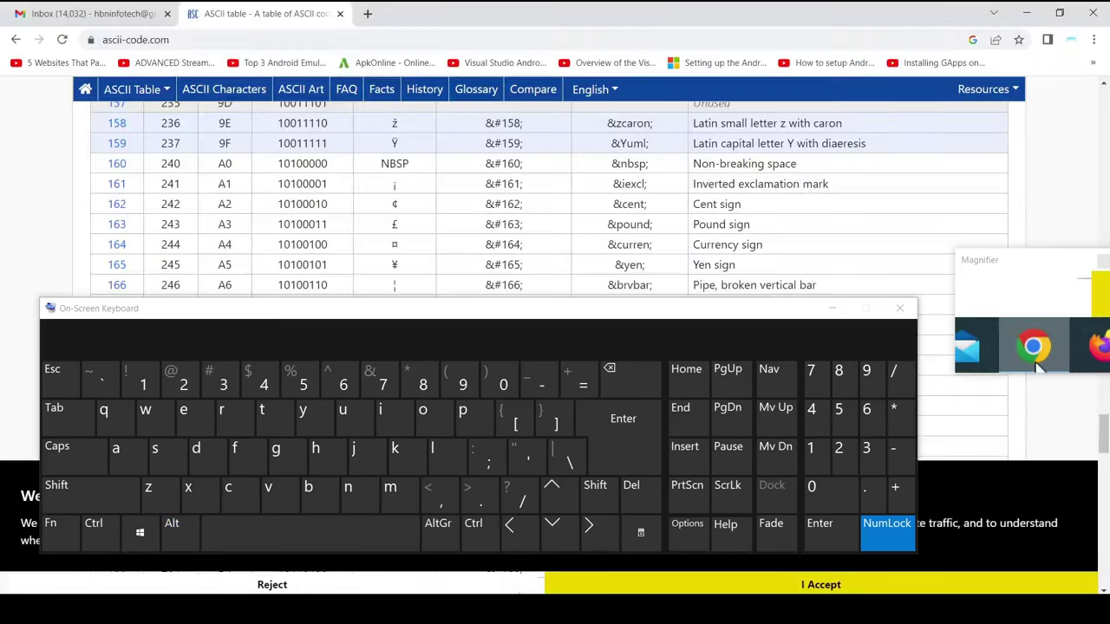
pyautogui.click(172, 40)
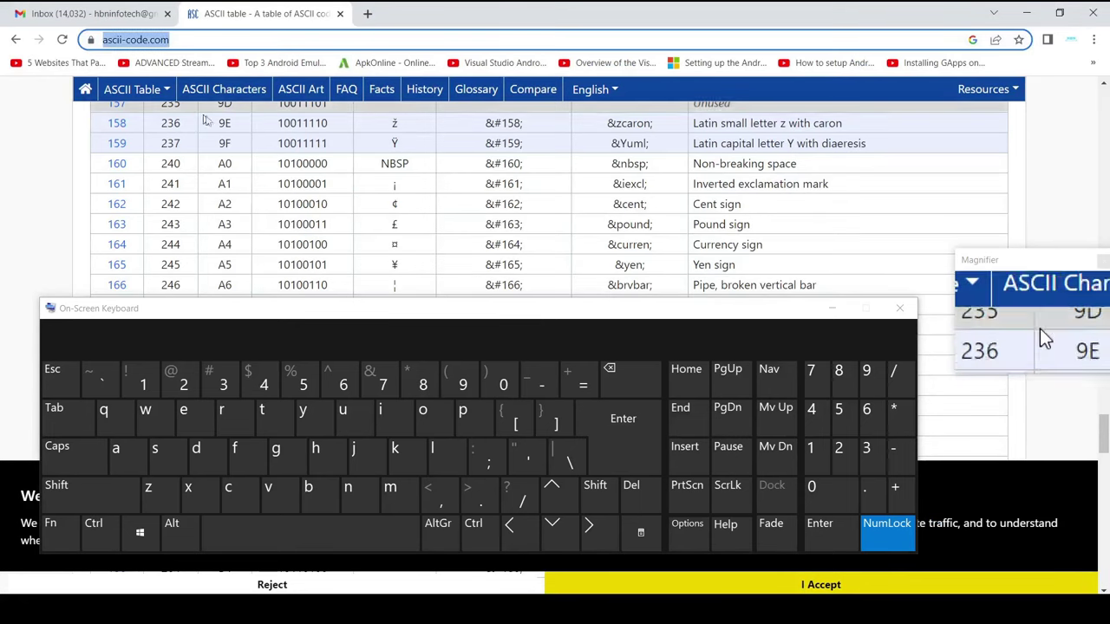
pyautogui.click(313, 186)
pyautogui.scroll(1, 440, 176)
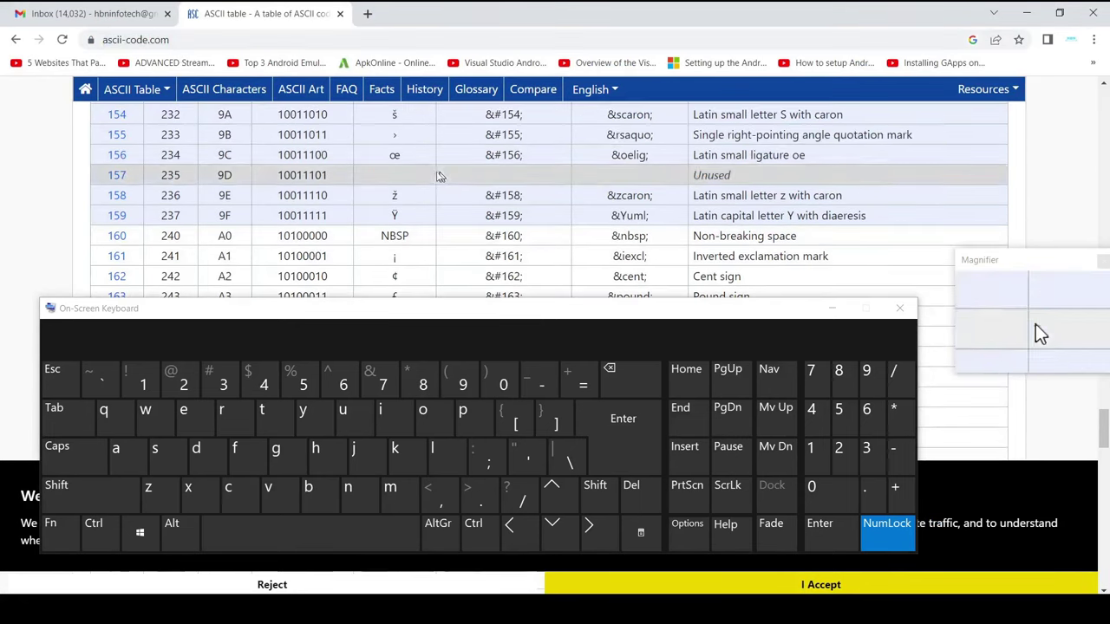
pyautogui.scroll(-1, 425, 199)
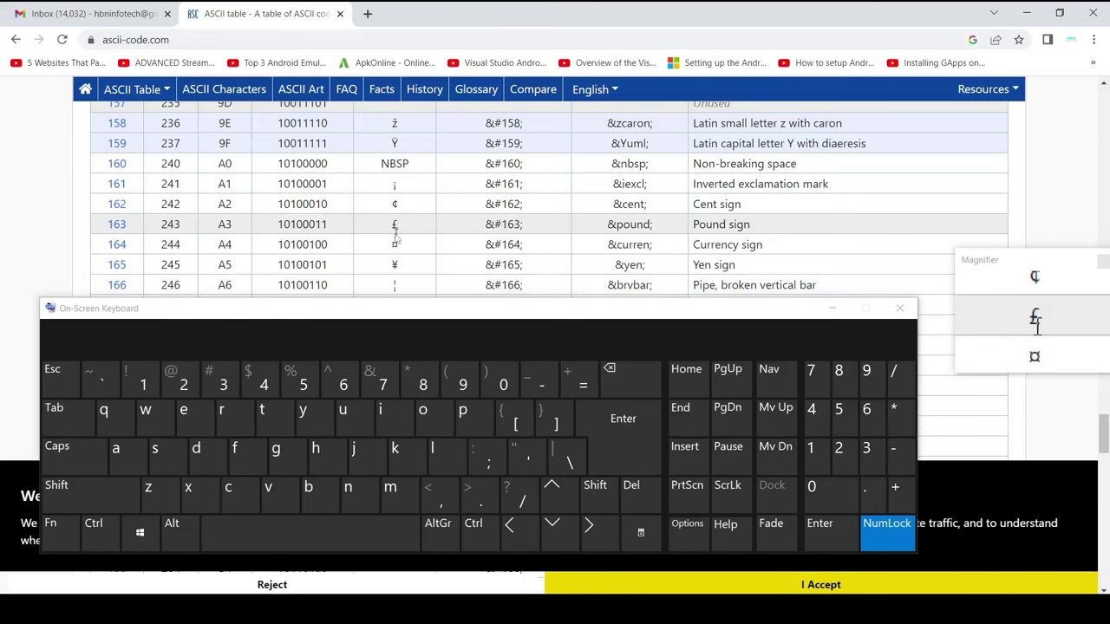
pyautogui.scroll(2, 424, 221)
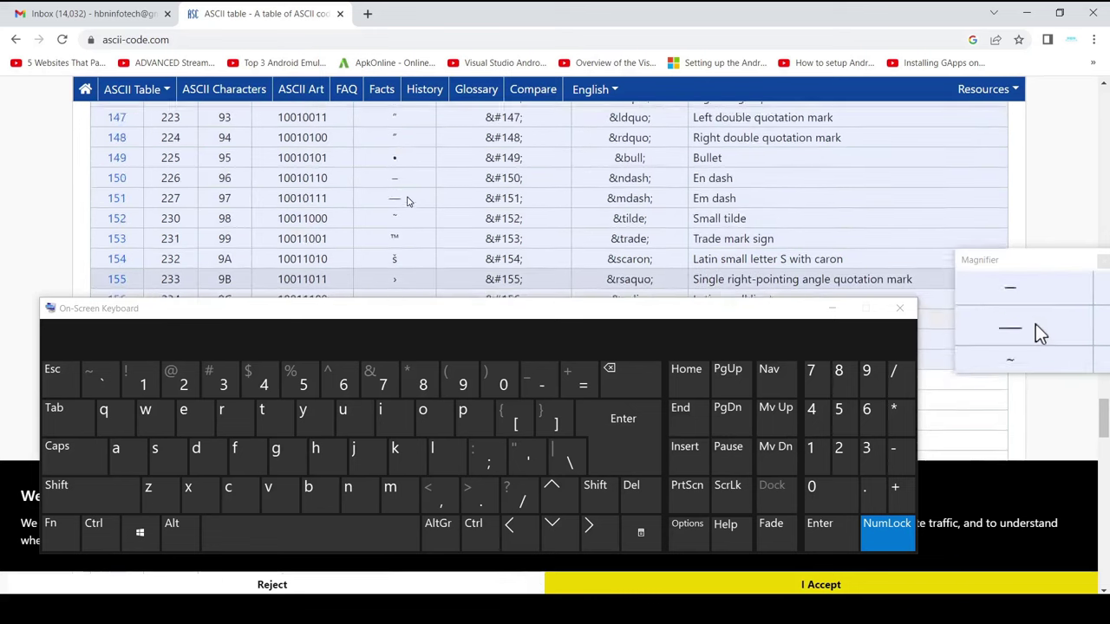
pyautogui.scroll(5, 406, 201)
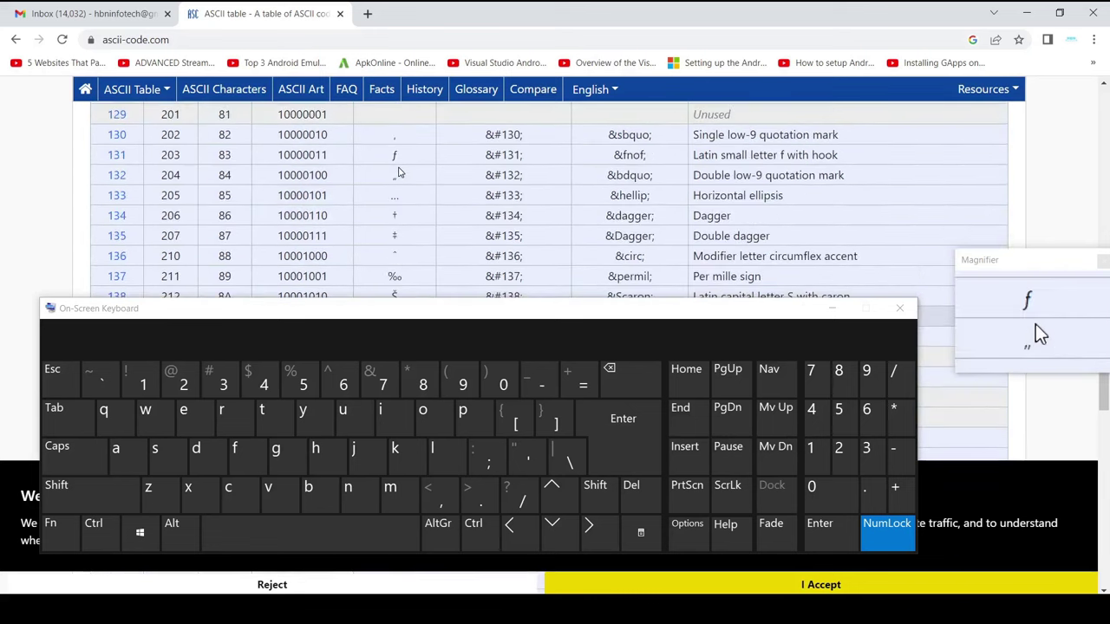
pyautogui.scroll(-10, 394, 174)
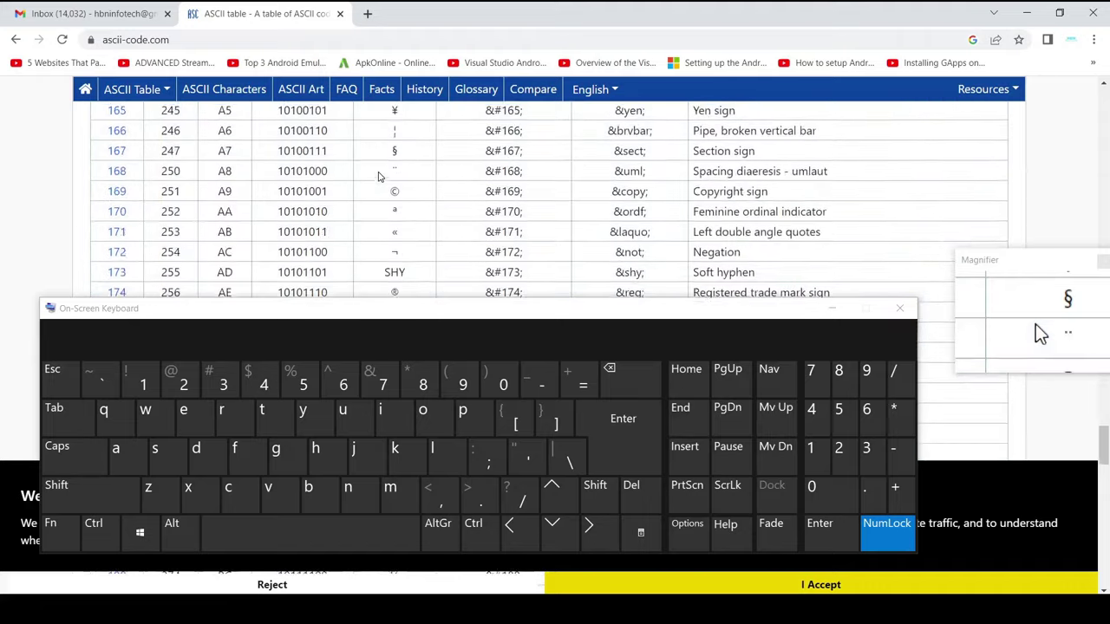
pyautogui.scroll(-10, 379, 177)
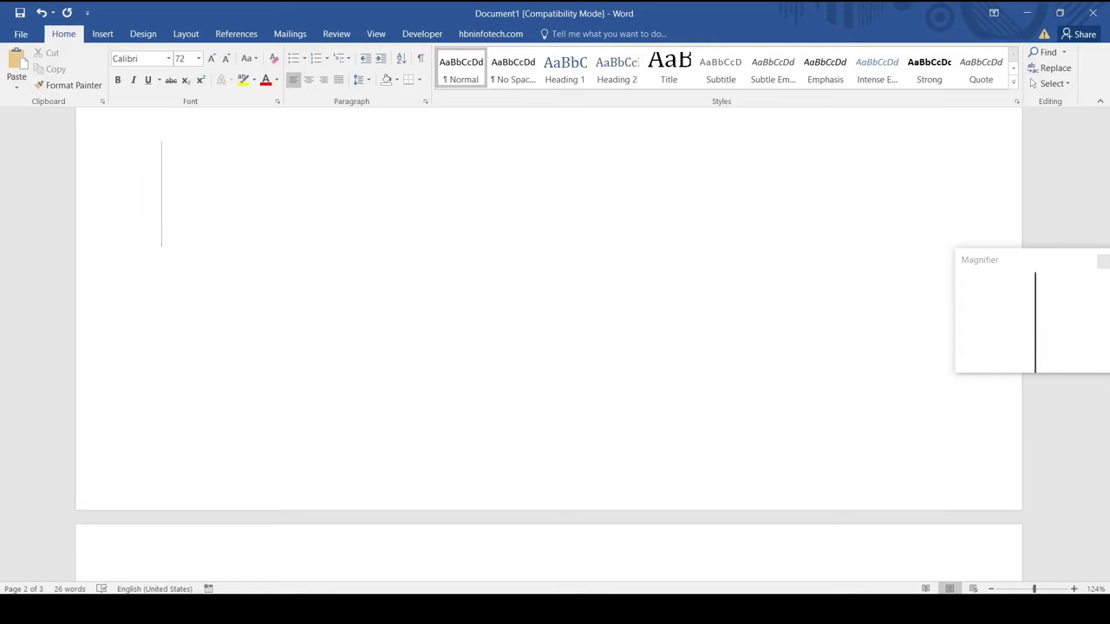
# Enter the AutoCorrect words myphone and mycomputer in the Word document to produce the telephone and computer symbols
pyautogui.write('mypho')
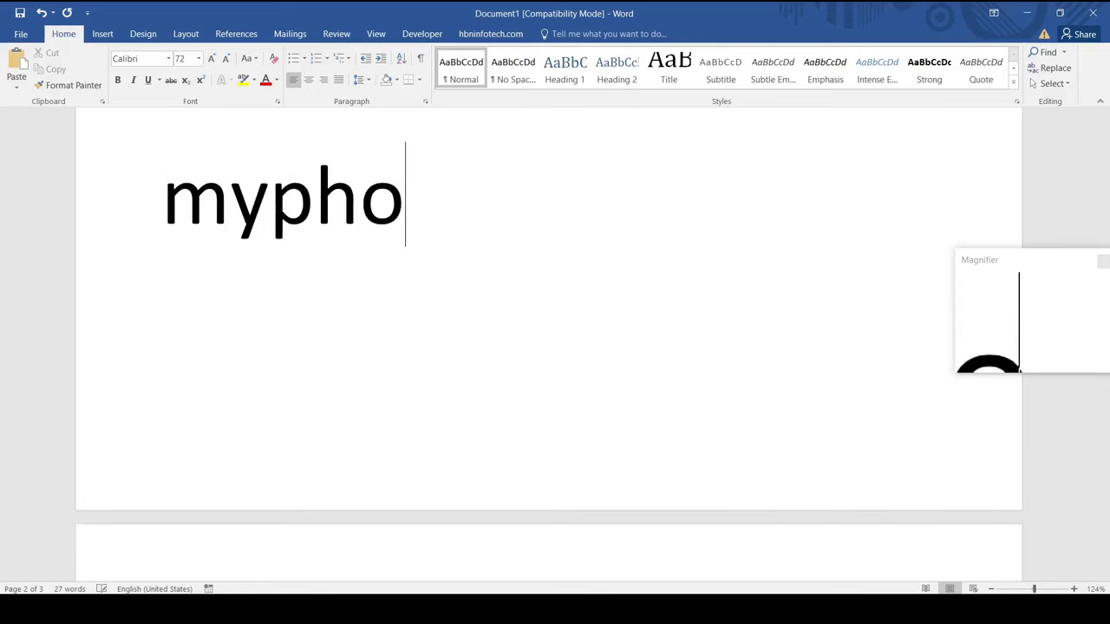
pyautogui.write('ne ')
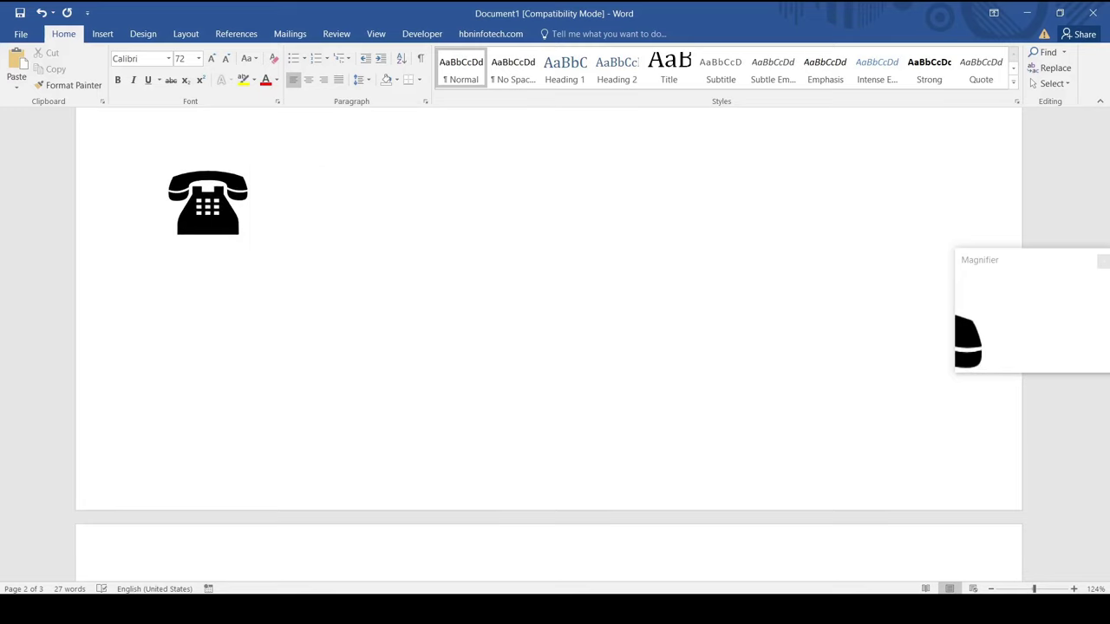
pyautogui.write('myc')
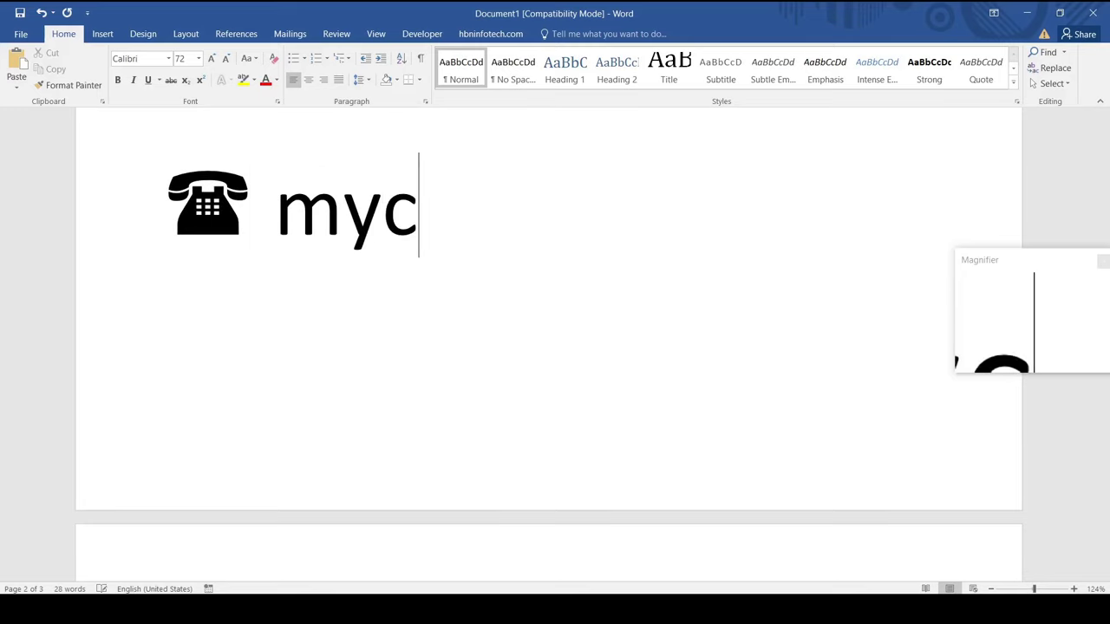
pyautogui.write('omputer')
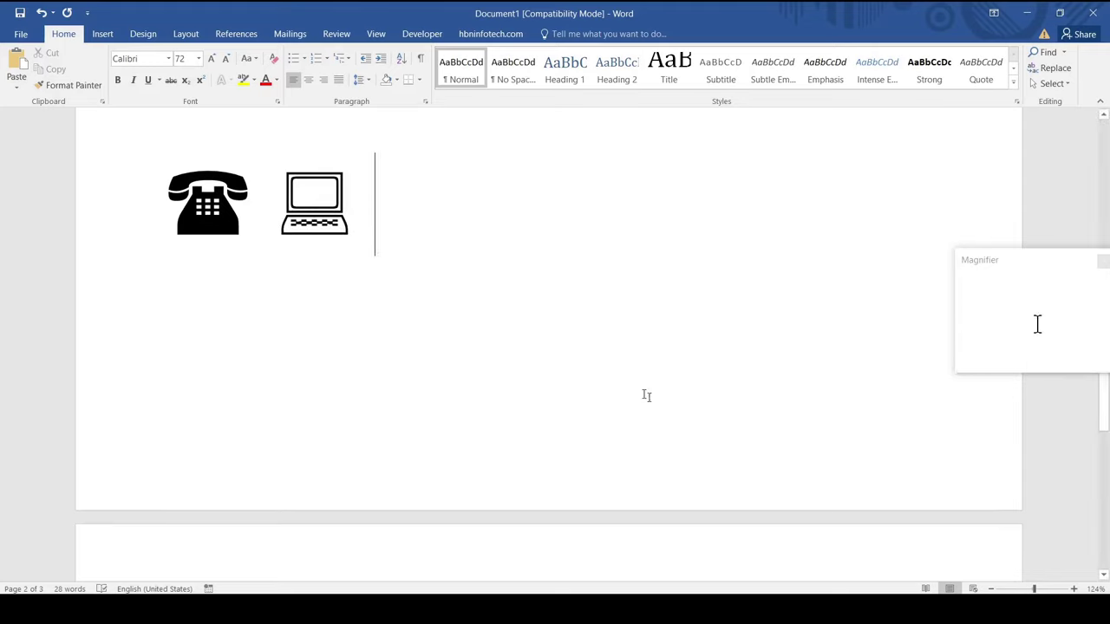
# Open the full Symbol dialog and select the round swirl symbol with character code 058D in the Armenian subset
pyautogui.click(101, 34)
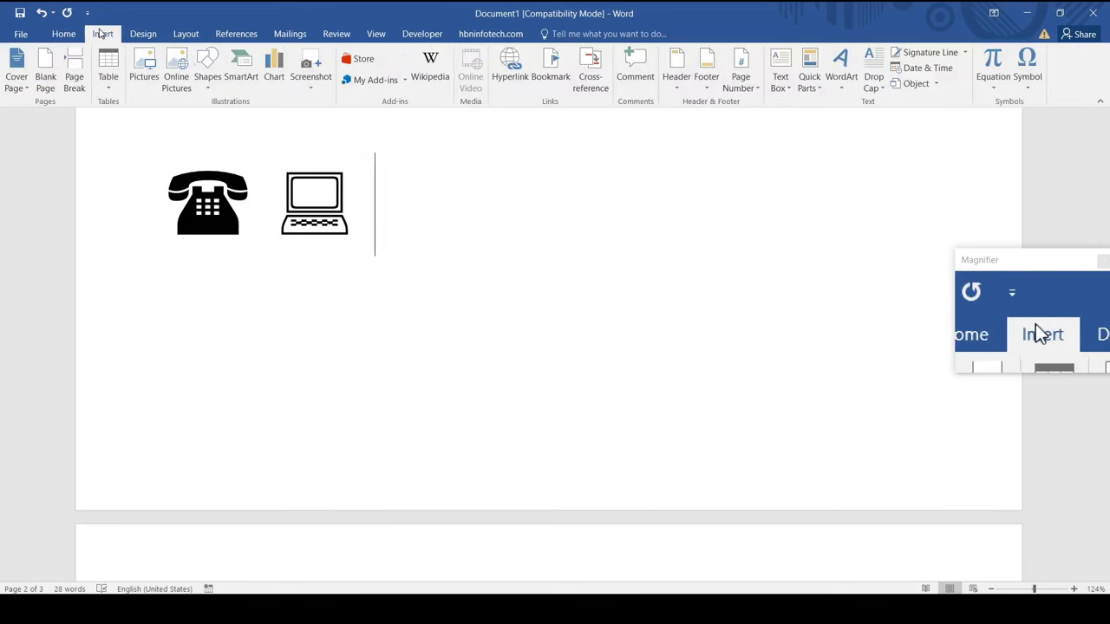
pyautogui.click(1026, 69)
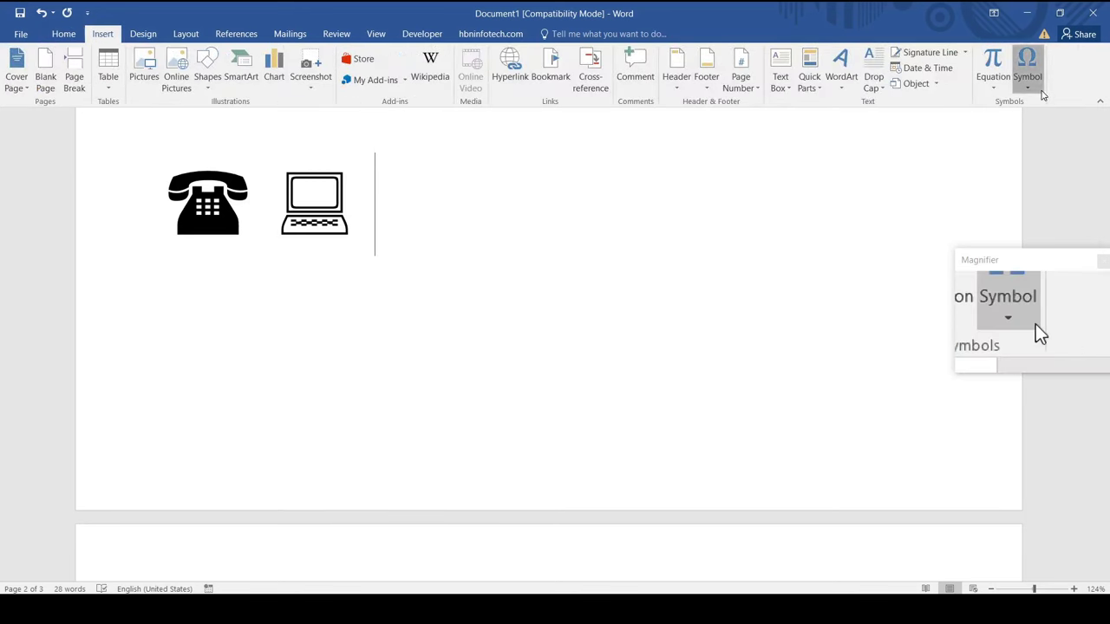
pyautogui.click(1038, 190)
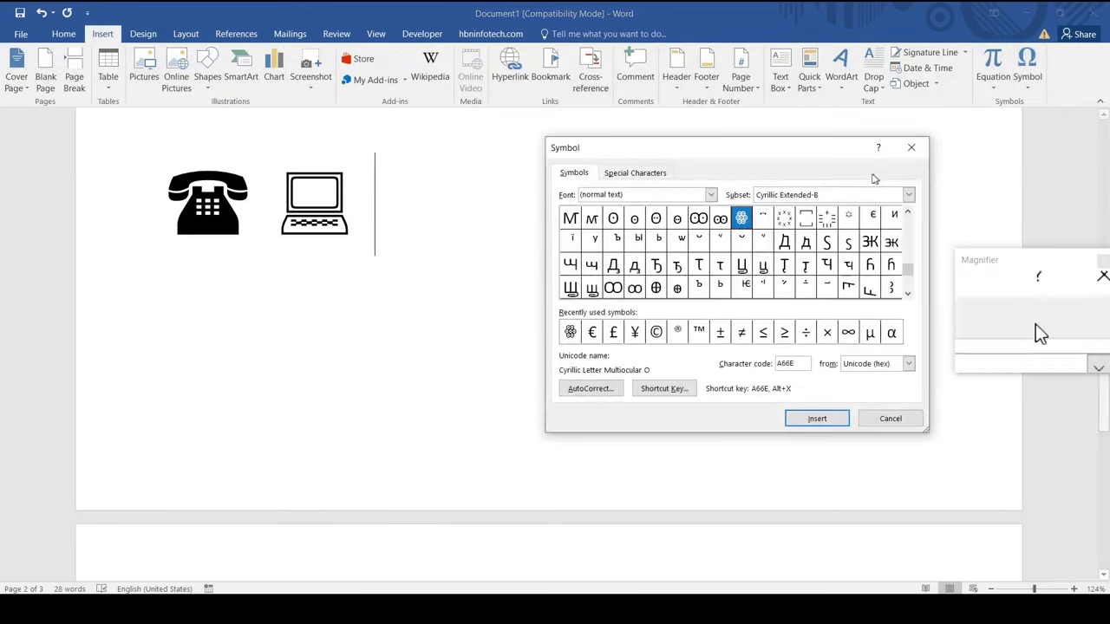
pyautogui.scroll(15, 910, 302)
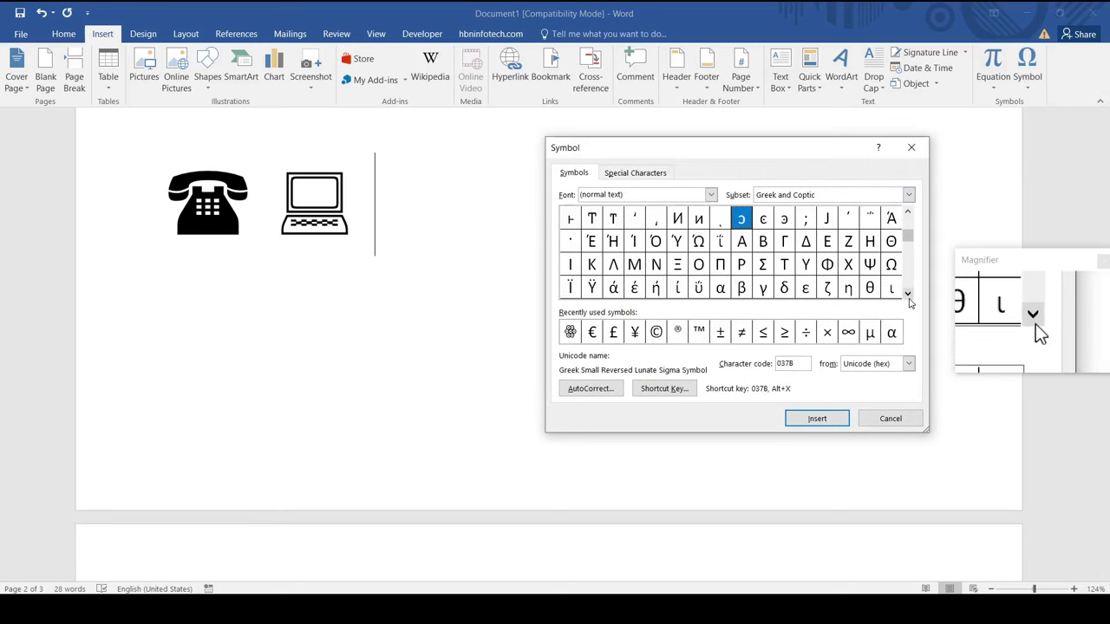
pyautogui.moveTo(909, 296); pyautogui.dragTo(909, 296)
pyautogui.click(908, 214)
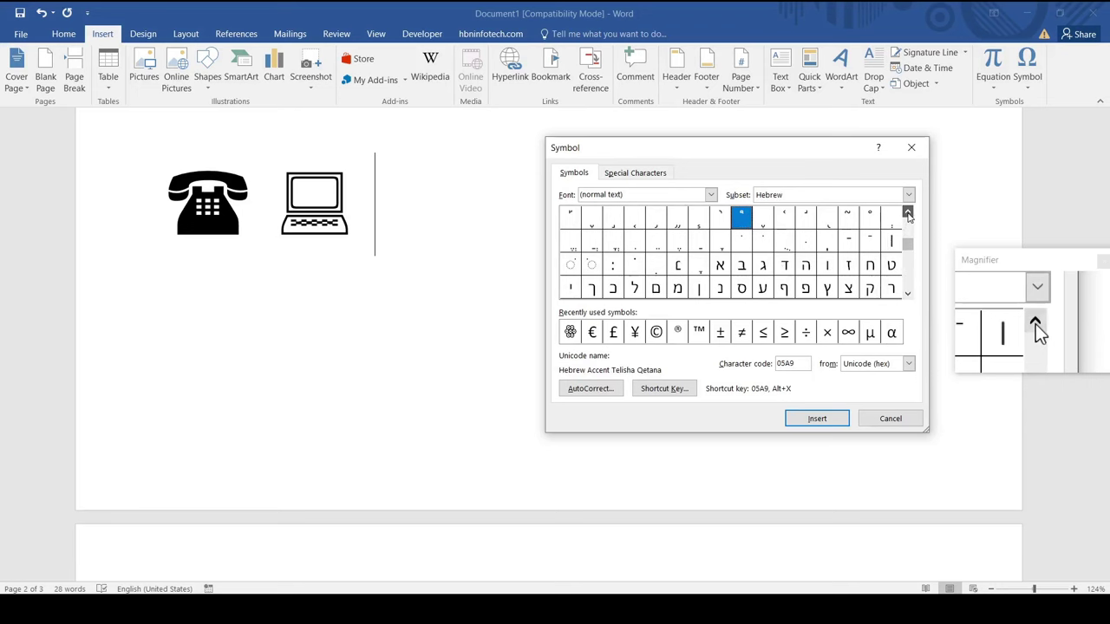
pyautogui.moveTo(908, 217); pyautogui.dragTo(908, 217)
pyautogui.click(848, 288)
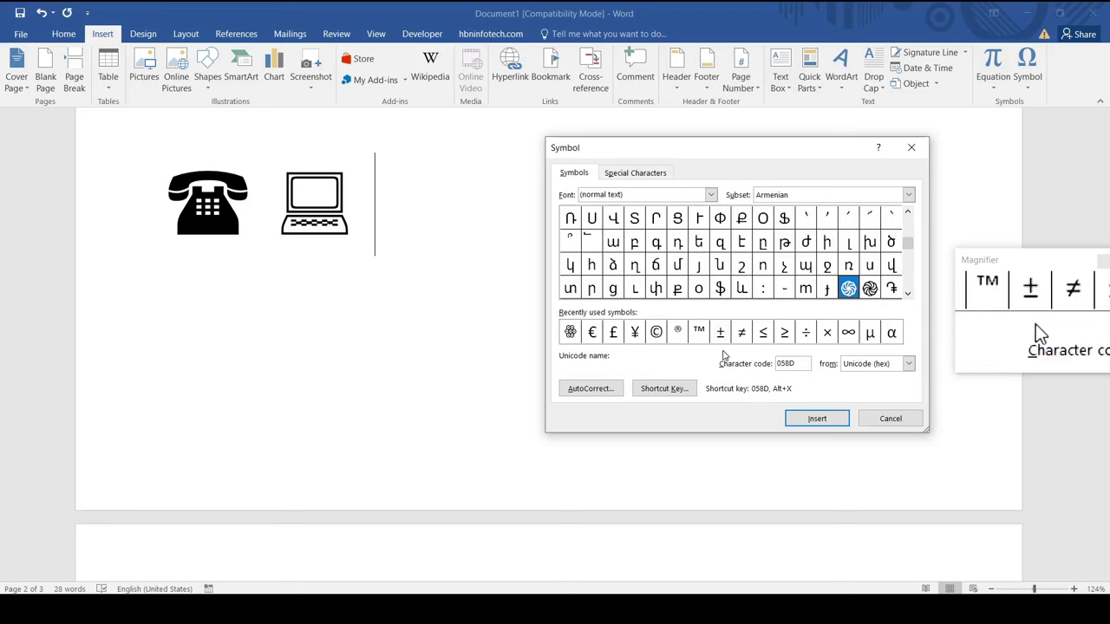
# Add the AutoCorrect word mydesign for the selected swirl symbol and enter that word after the computer symbol in the document
pyautogui.click(592, 388)
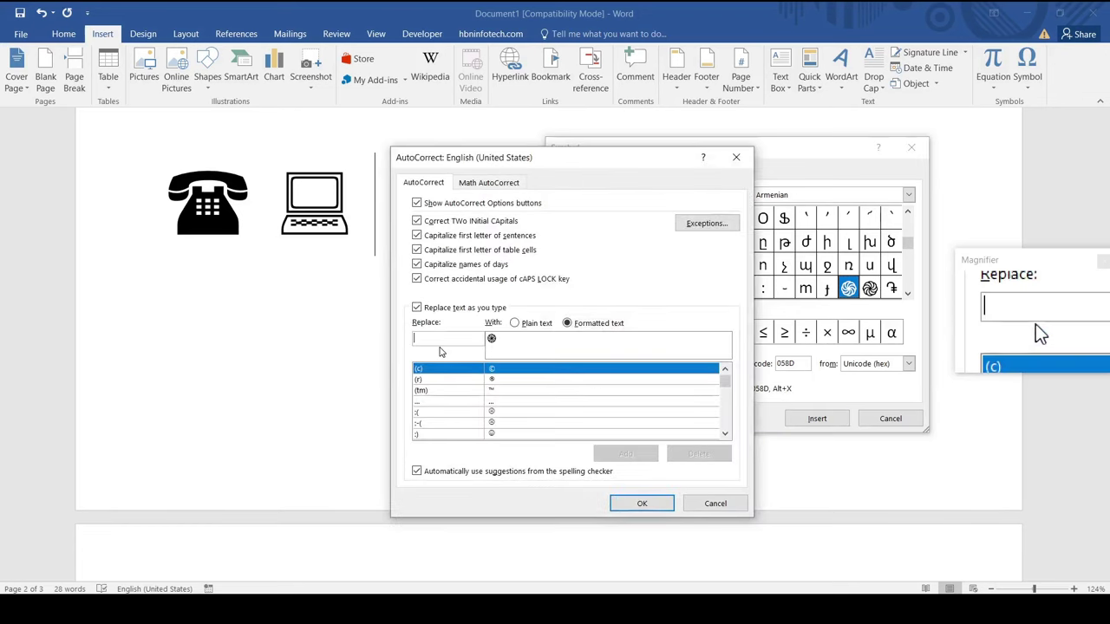
pyautogui.write('my')
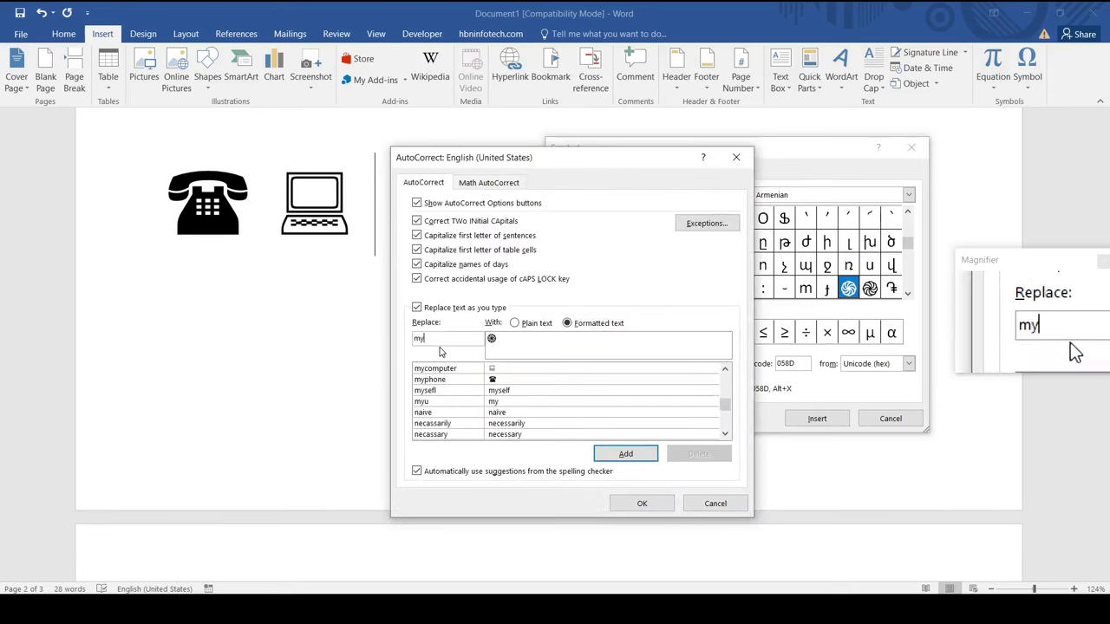
pyautogui.write('design')
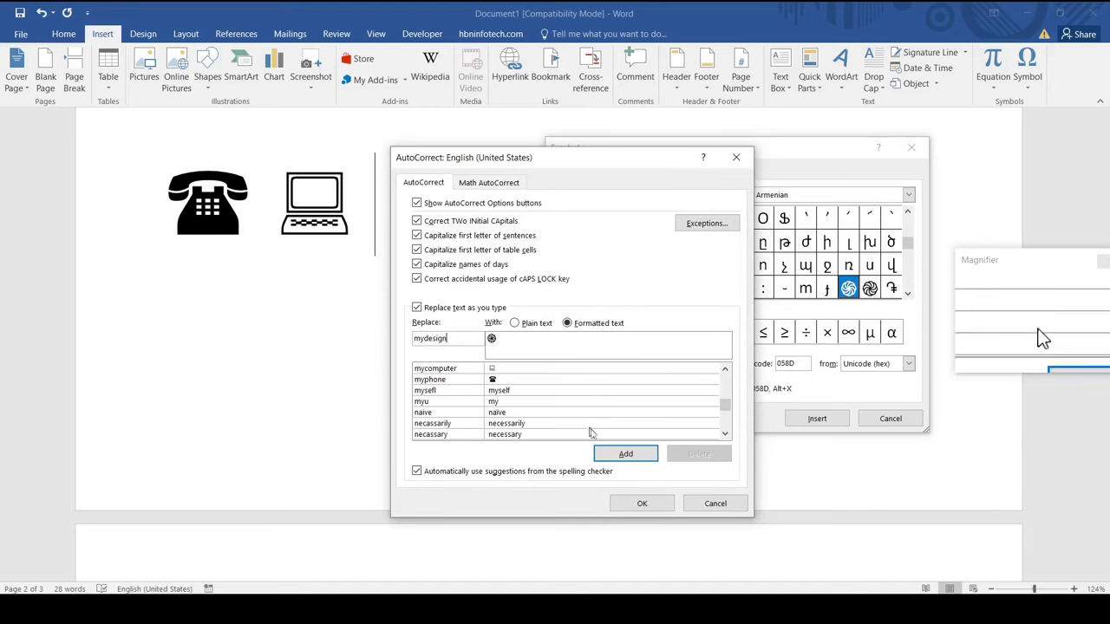
pyautogui.click(617, 455)
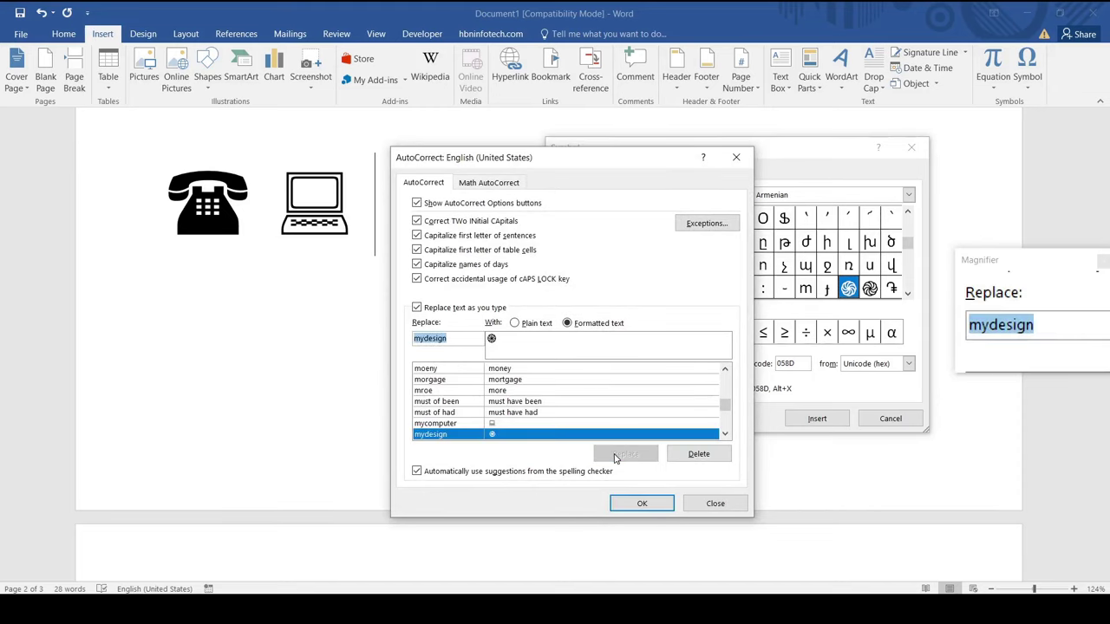
pyautogui.click(656, 507)
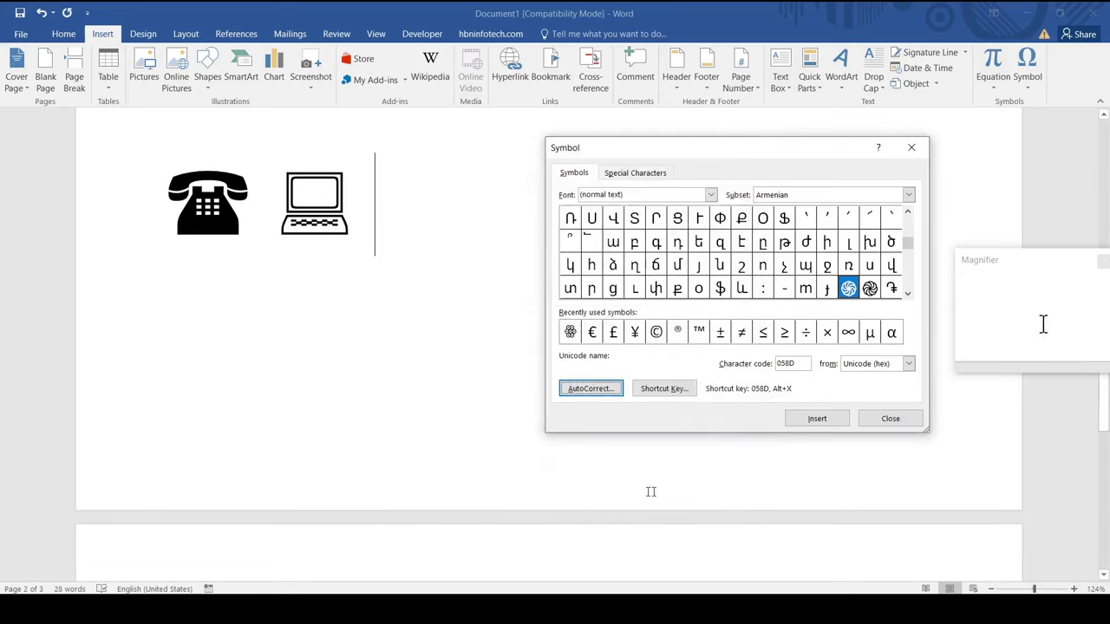
pyautogui.click(907, 420)
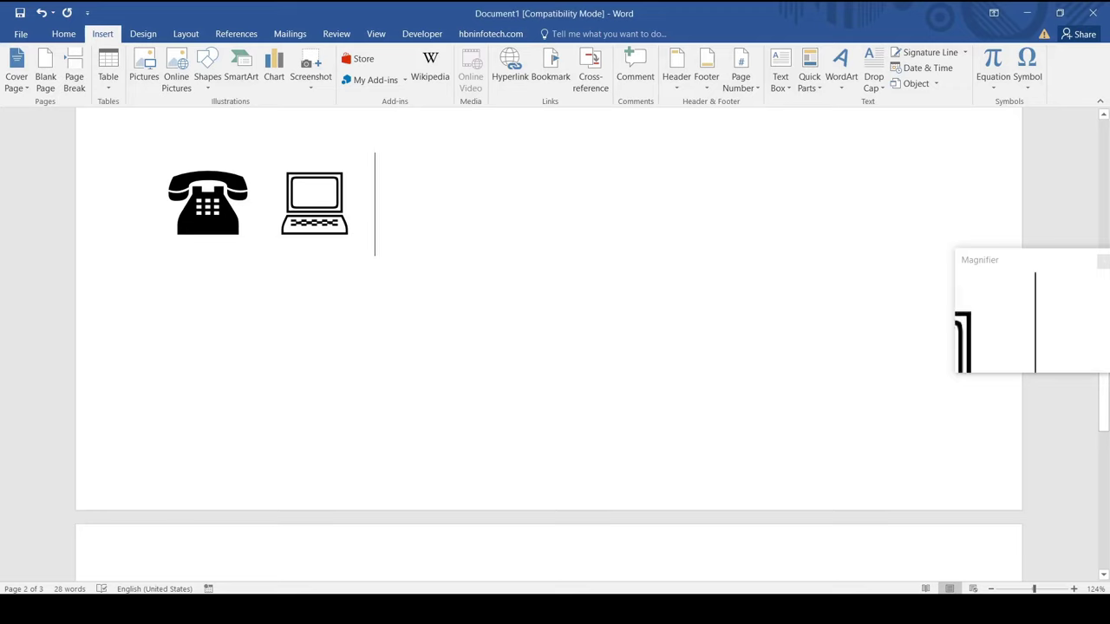
pyautogui.write('mydes')
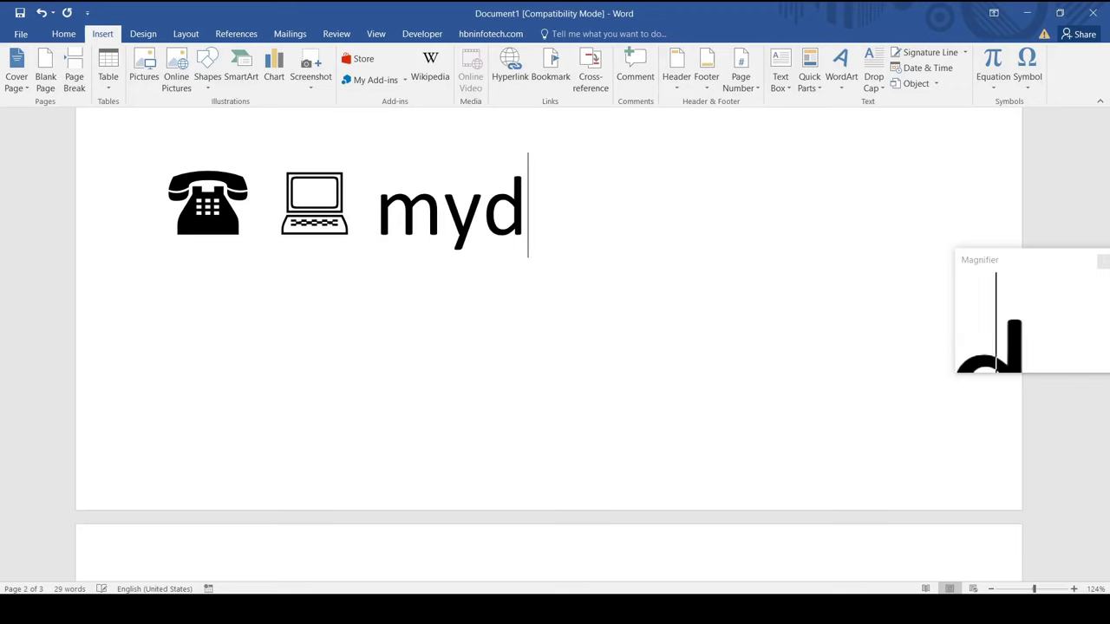
pyautogui.write('ign')
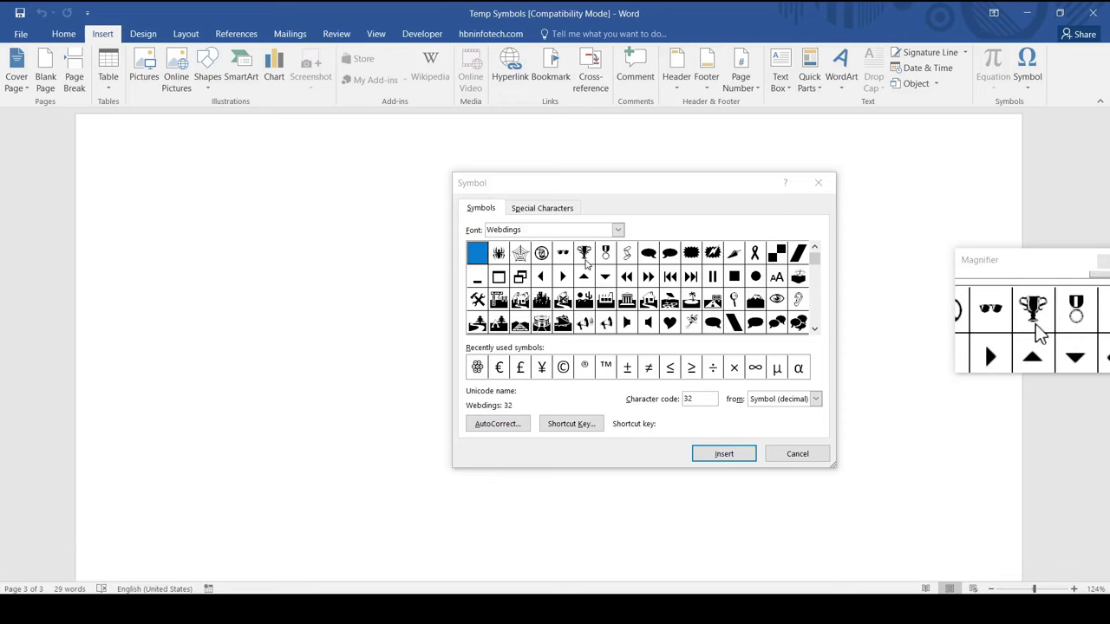
# Assign the shortcut Alt+A to the Webdings trophy symbol, character code 37, and use it to insert the trophy on the blank page
pyautogui.click(585, 255)
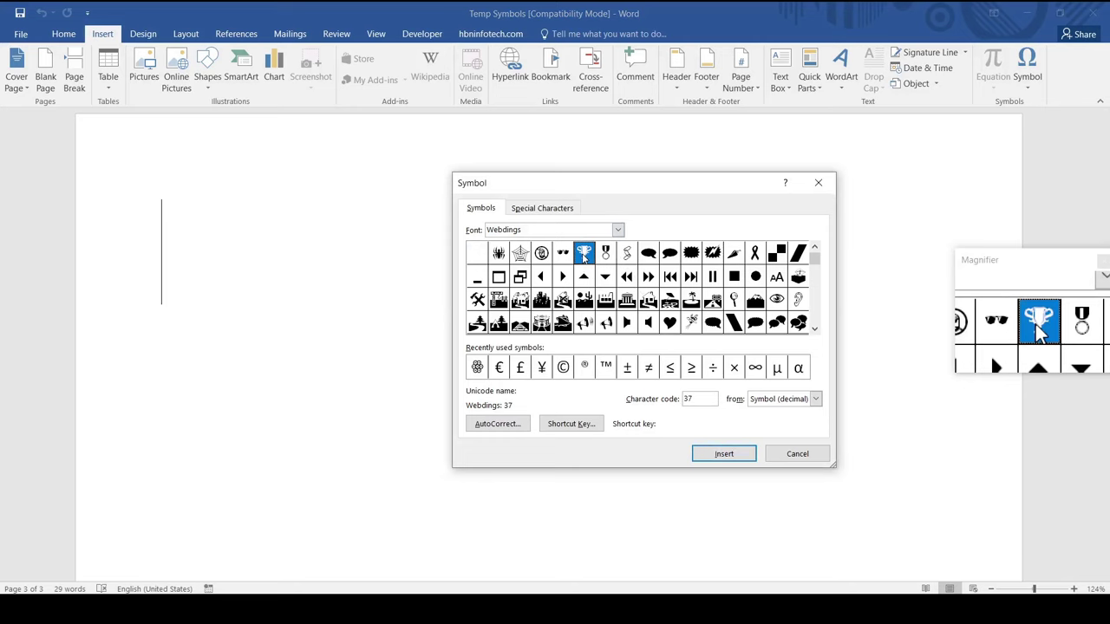
pyautogui.click(571, 424)
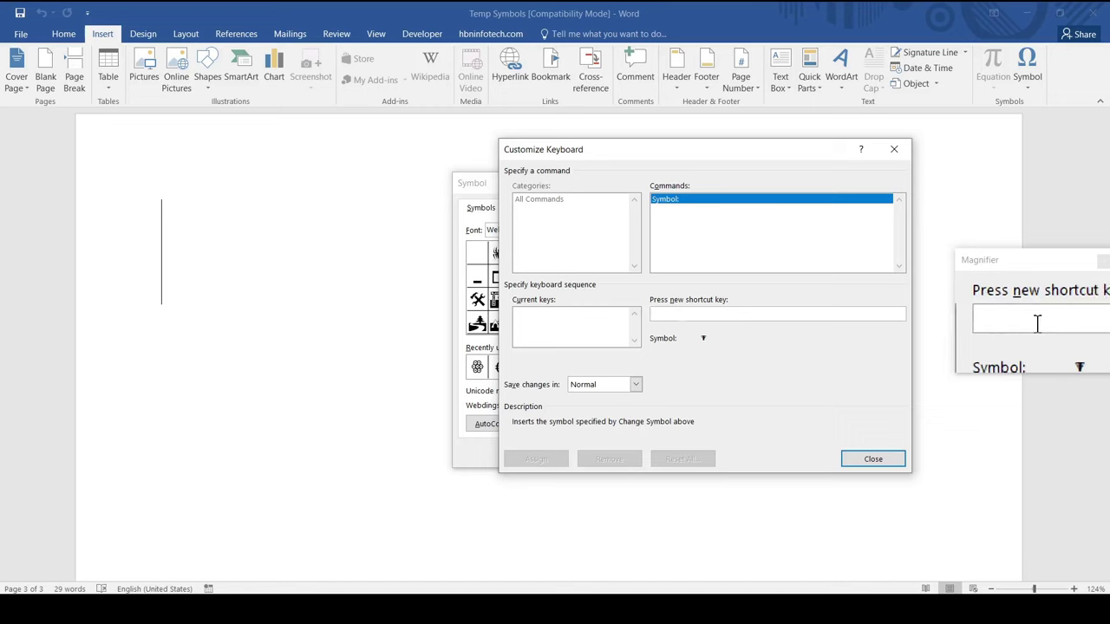
pyautogui.hotkey('alt', 'a')
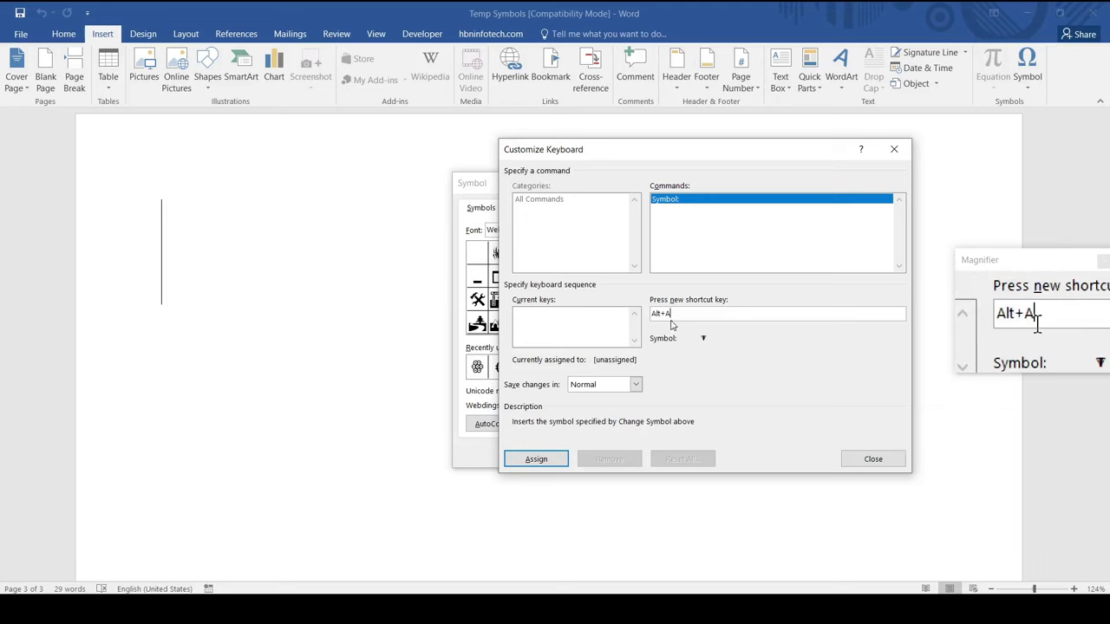
pyautogui.click(552, 460)
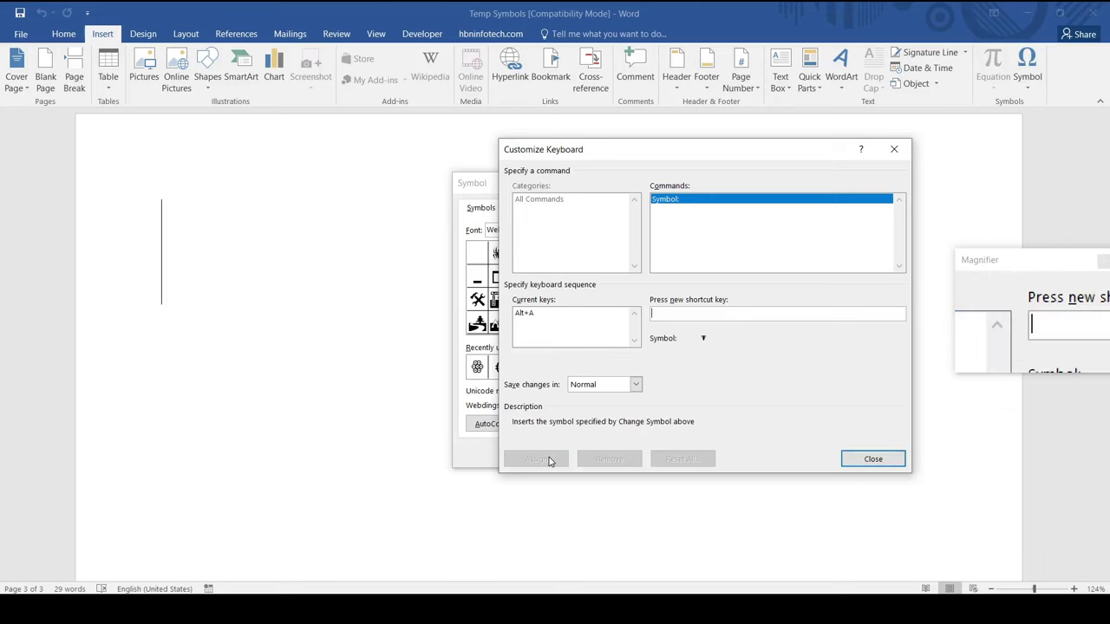
pyautogui.click(870, 460)
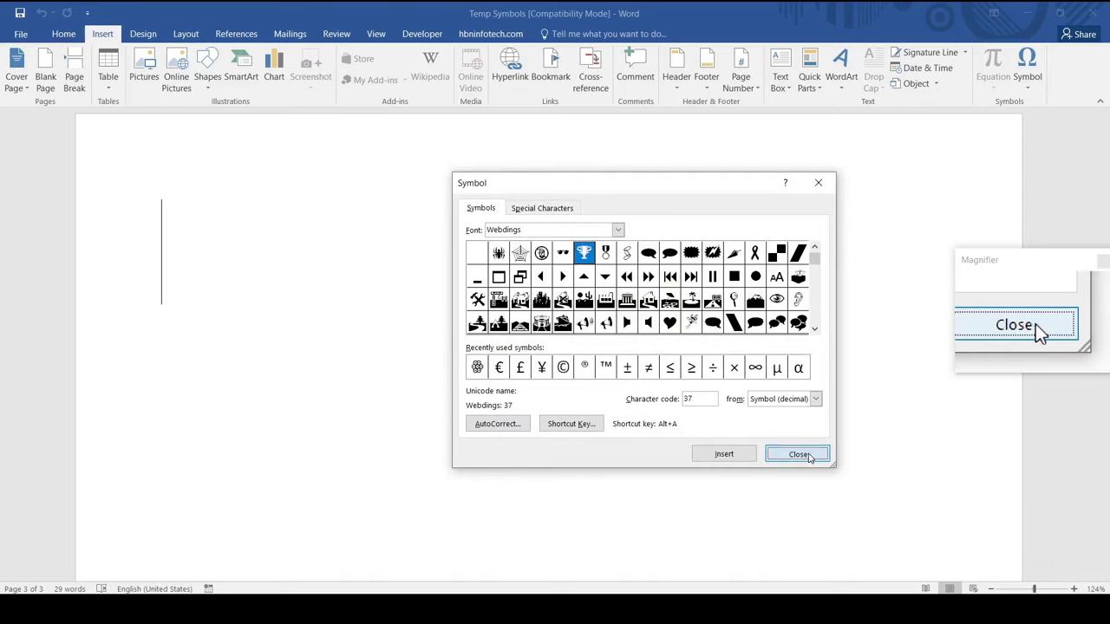
pyautogui.click(793, 456)
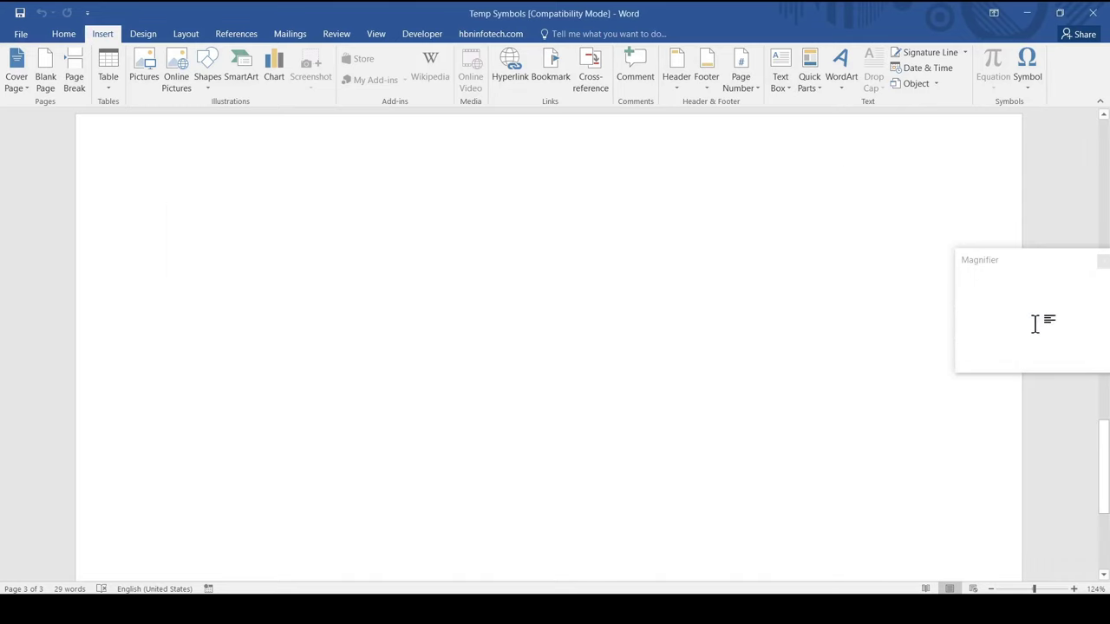
pyautogui.press('alt')
pyautogui.hotkey('alt', 't')
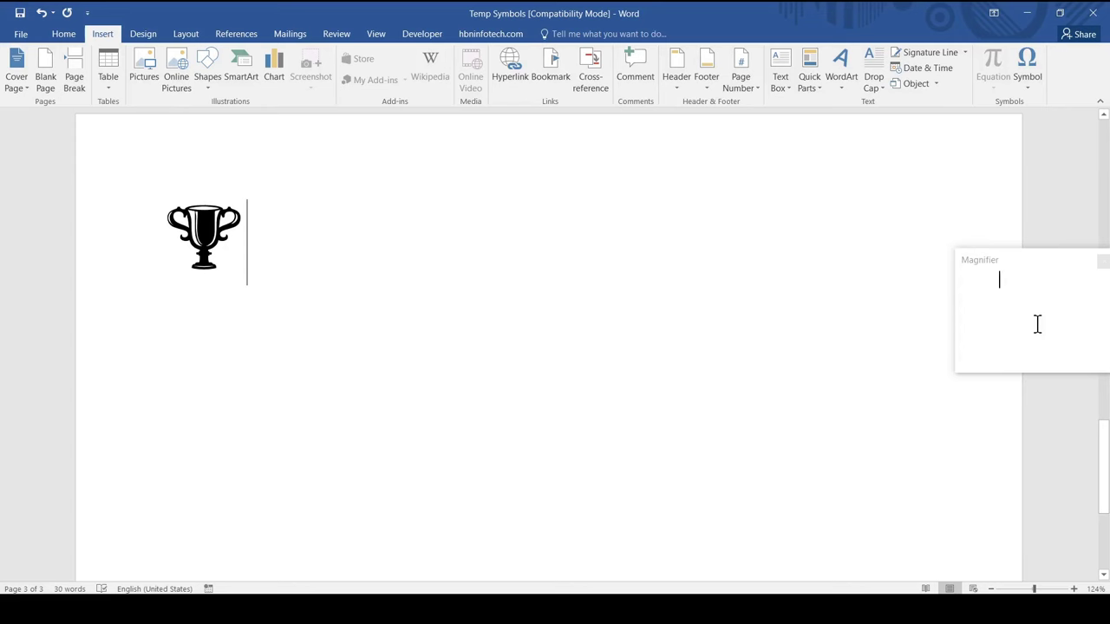
# Switch to the Segoe UI Symbol Reference page in Chrome and copy the Message symbol from the named symbol table
pyautogui.hotkey('alt', 'Tab')
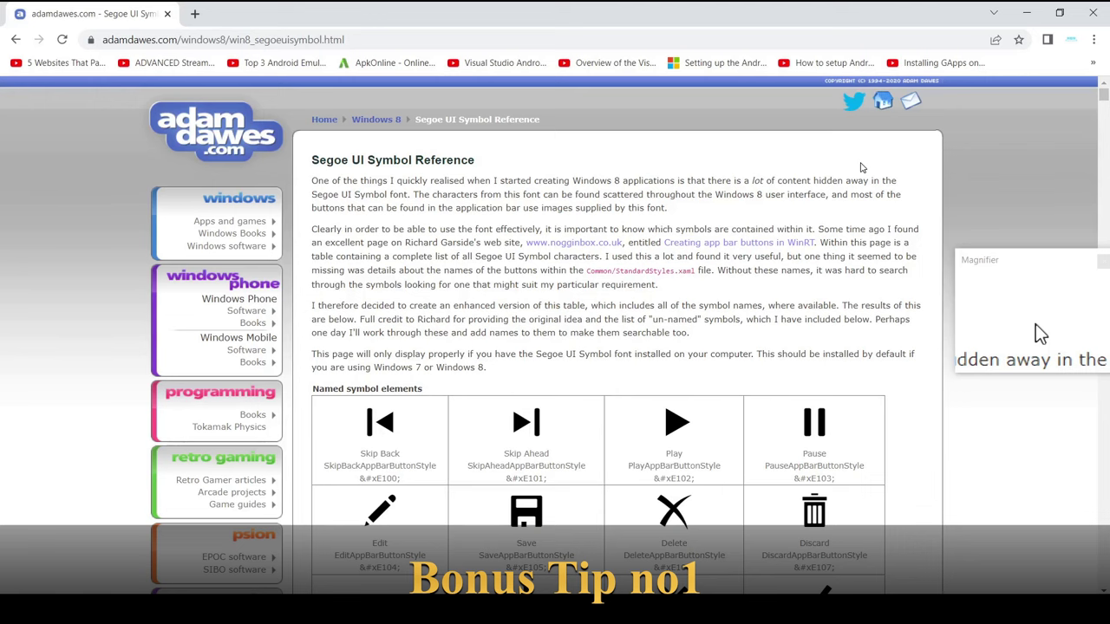
pyautogui.scroll(-6, 861, 167)
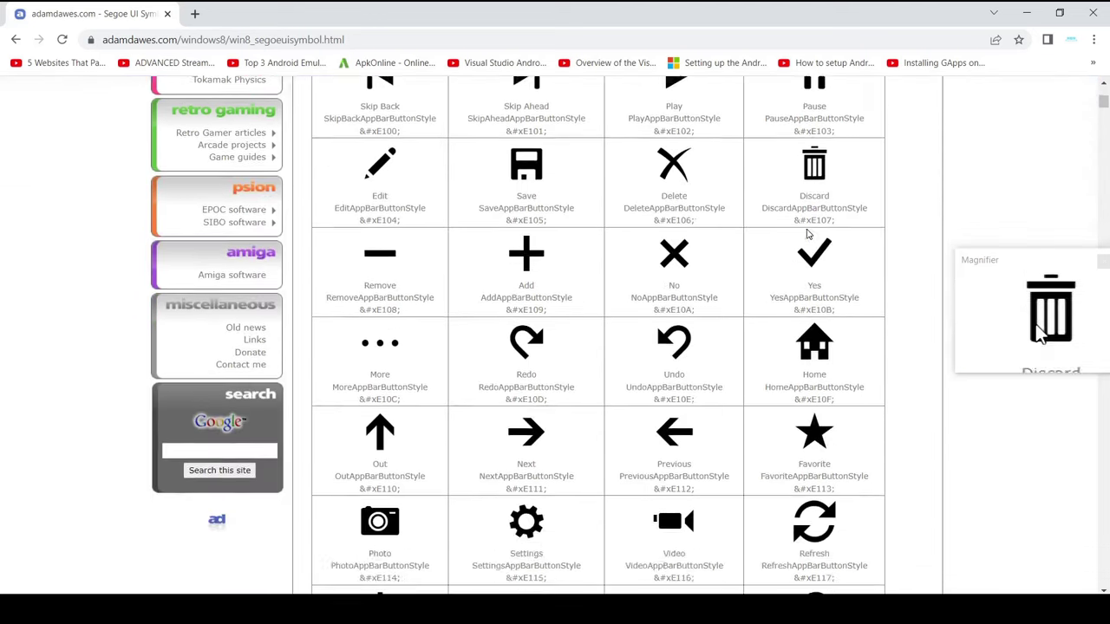
pyautogui.scroll(-12, 808, 235)
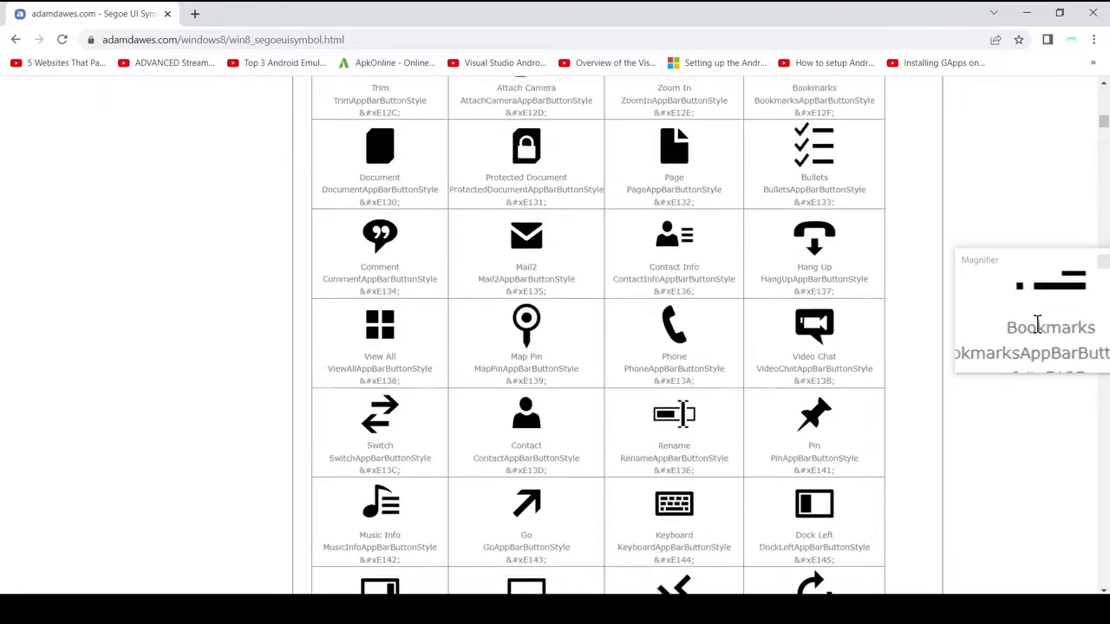
pyautogui.scroll(-9, 1037, 323)
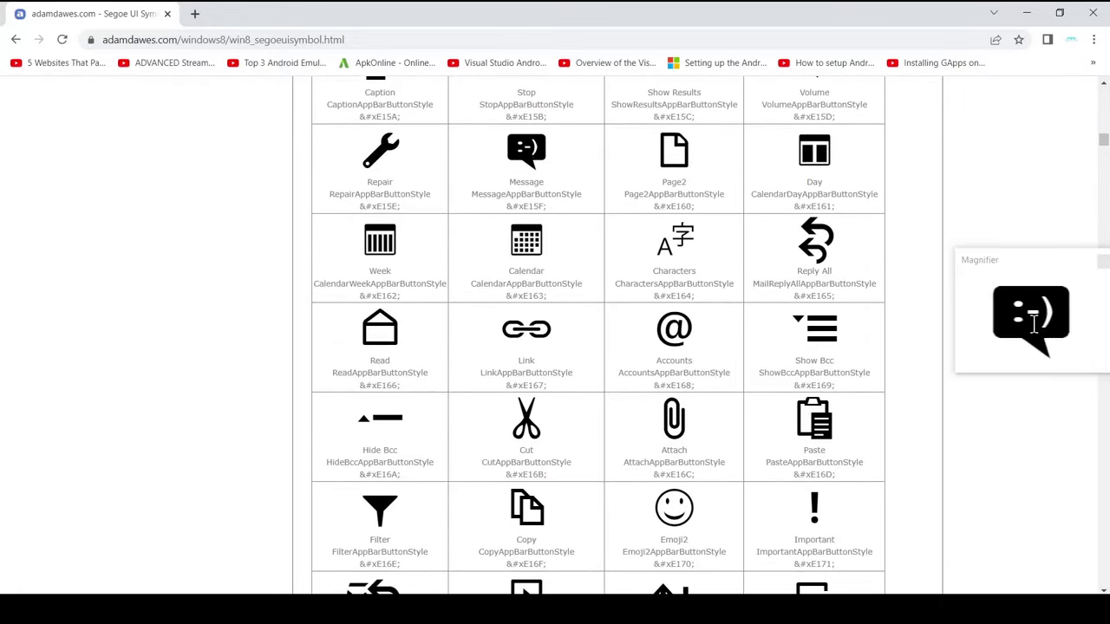
pyautogui.doubleClick(529, 152)
pyautogui.rightClick(534, 149)
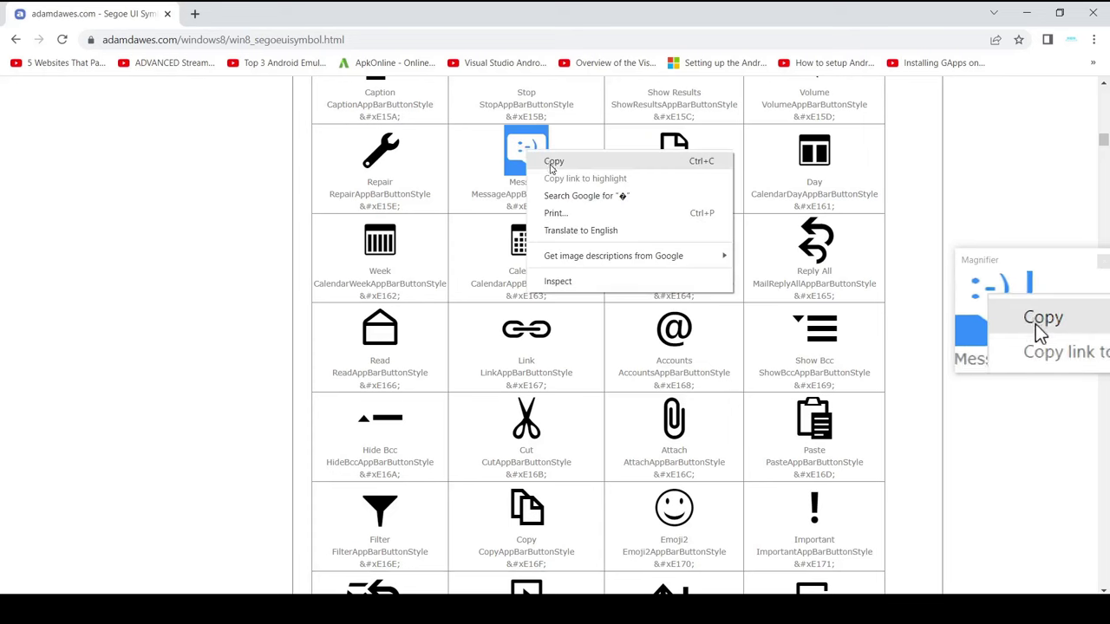
pyautogui.click(553, 163)
# Switch to the Temp Symbols document in Word and paste the Message symbol after the trophy, keeping the source formatting
pyautogui.hotkey('alt', 'Tab')
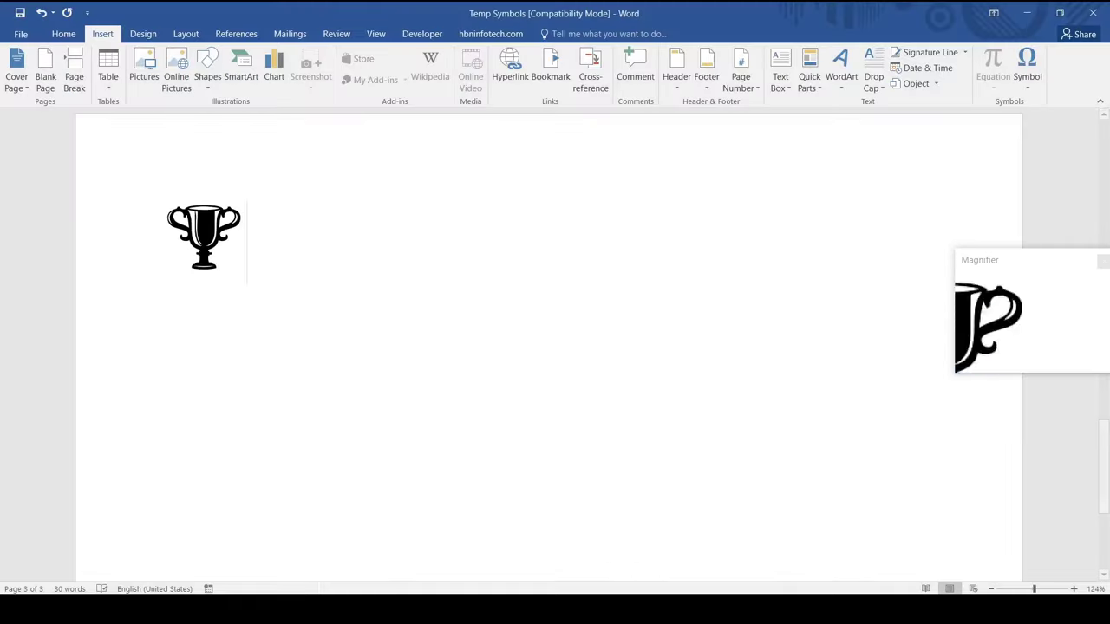
pyautogui.rightClick(451, 258)
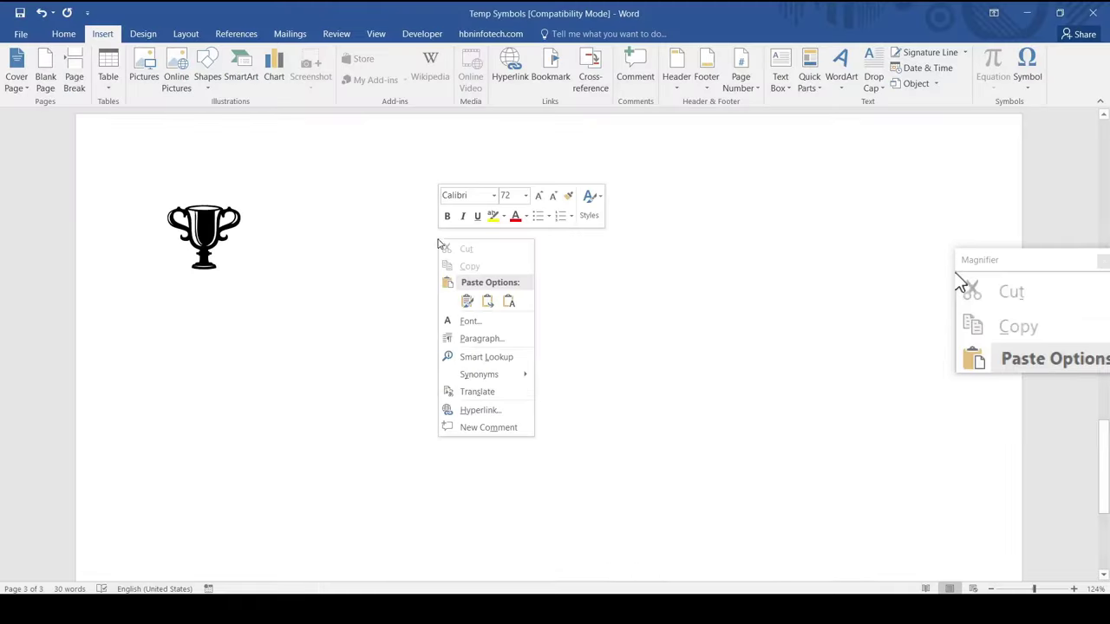
pyautogui.click(467, 301)
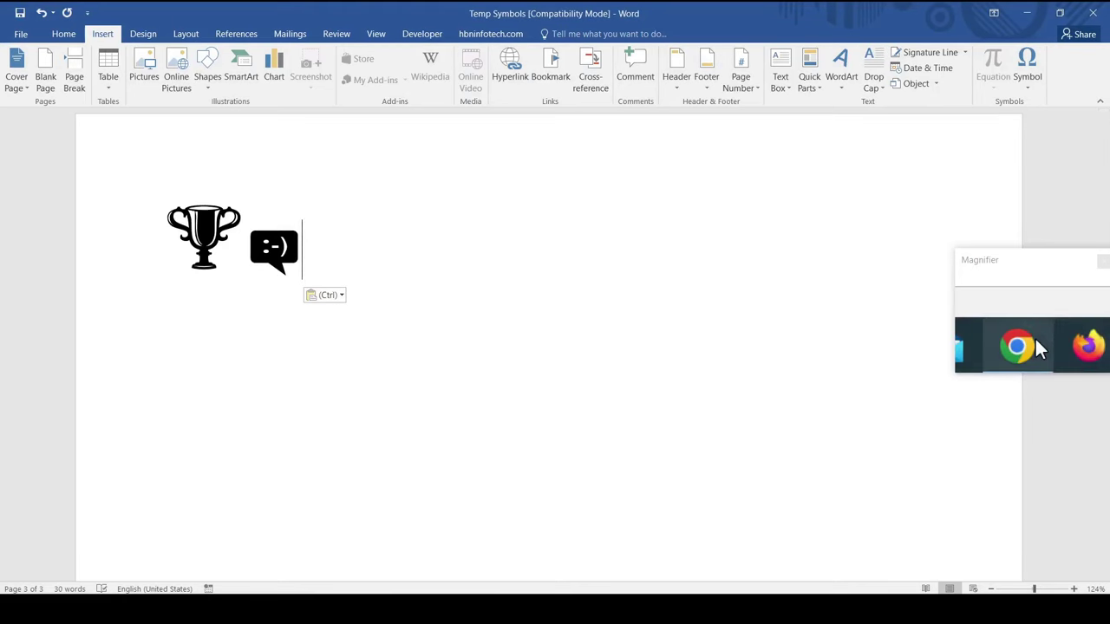
# Switch back to the symbol reference page in Chrome and copy the Presence symbol
pyautogui.click(598, 609)
pyautogui.scroll(-6, 667, 352)
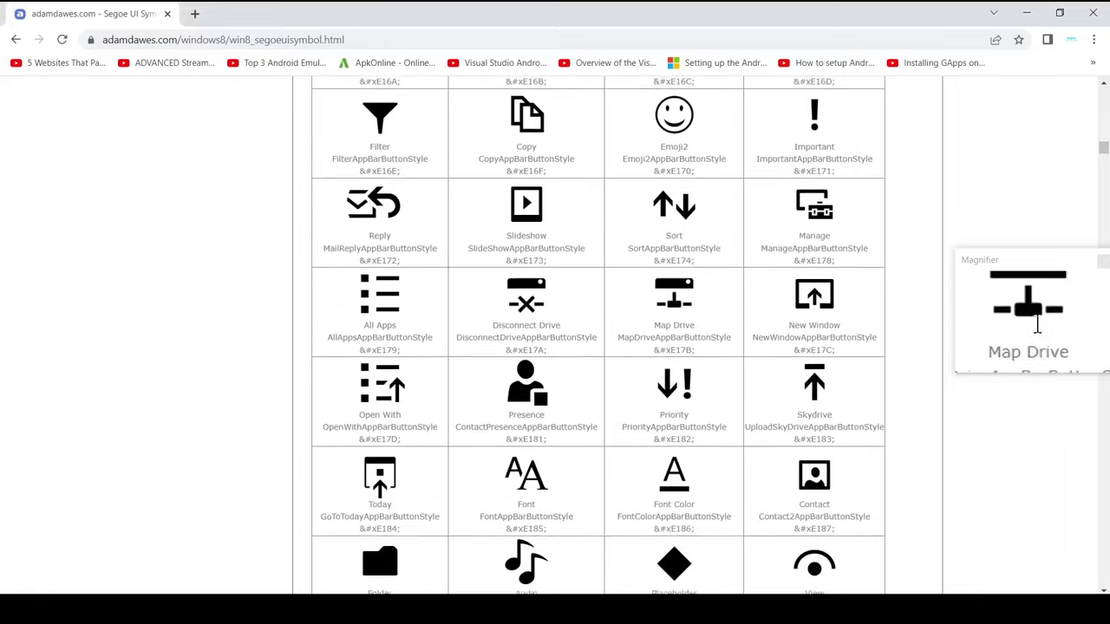
pyautogui.moveTo(549, 273); pyautogui.dragTo(513, 273)
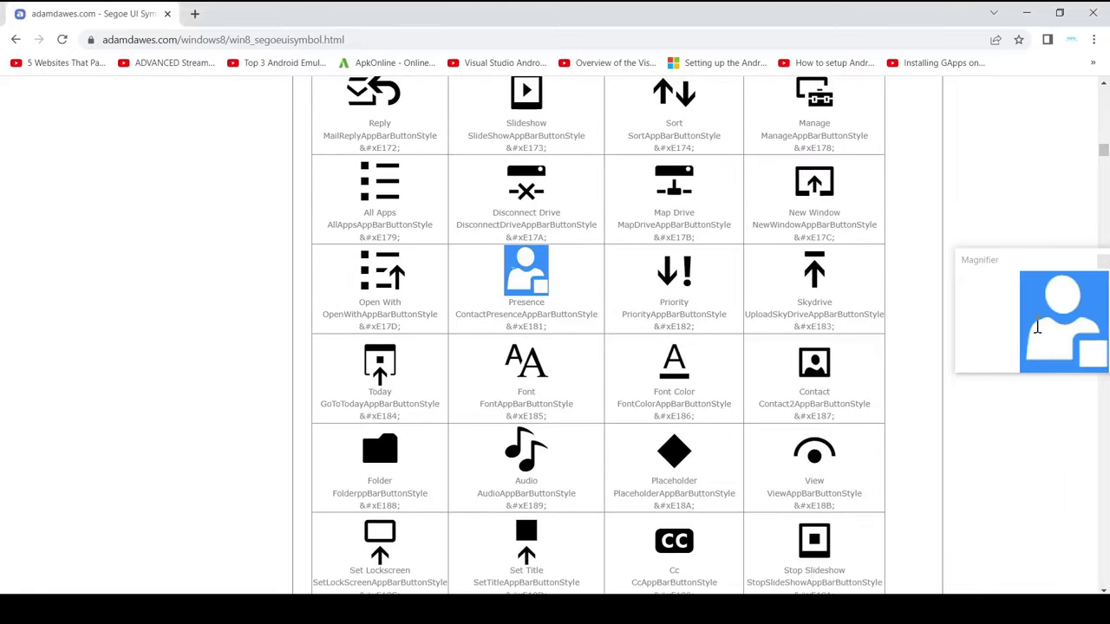
pyautogui.rightClick(529, 270)
pyautogui.click(550, 280)
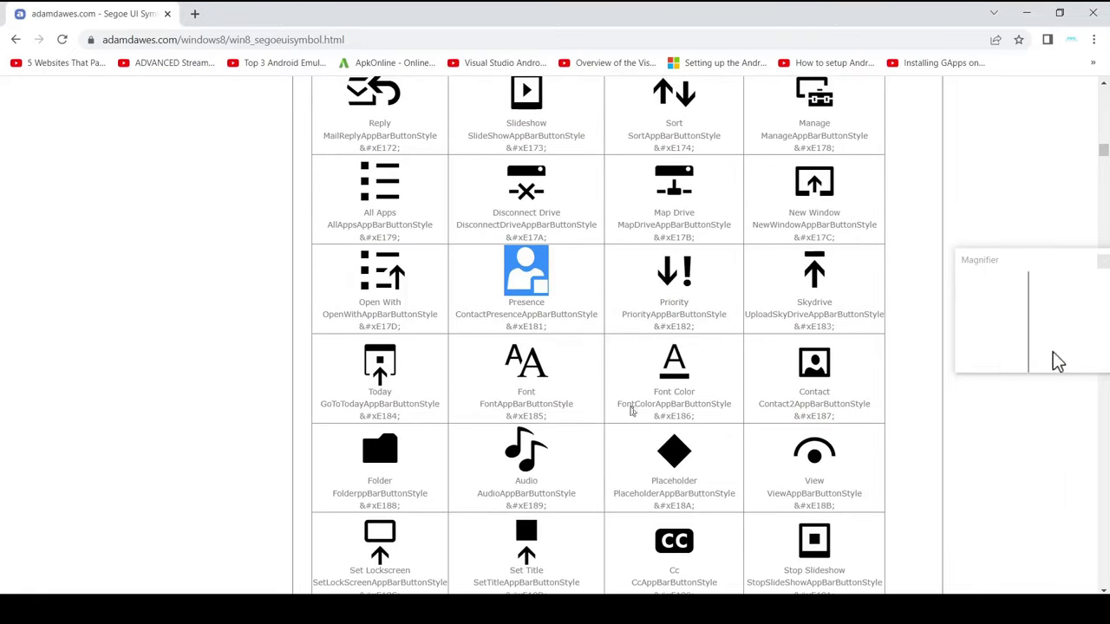
# Return to the Temp Symbols document in Word and paste the Presence symbol after the Message symbol, keeping the source formatting
pyautogui.click(347, 609)
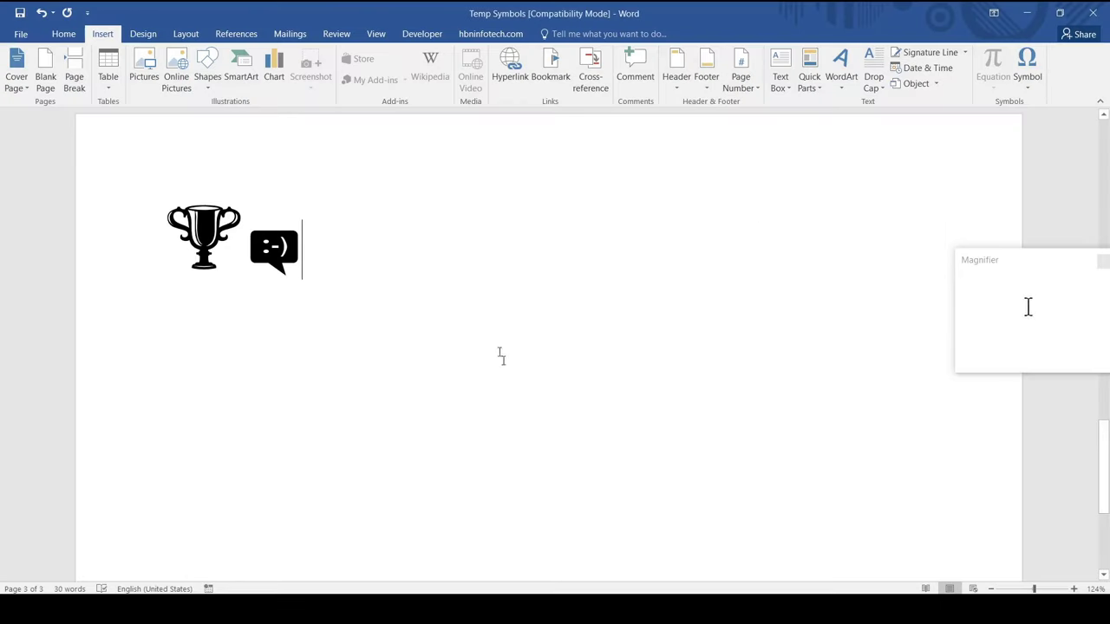
pyautogui.rightClick(487, 267)
pyautogui.click(516, 327)
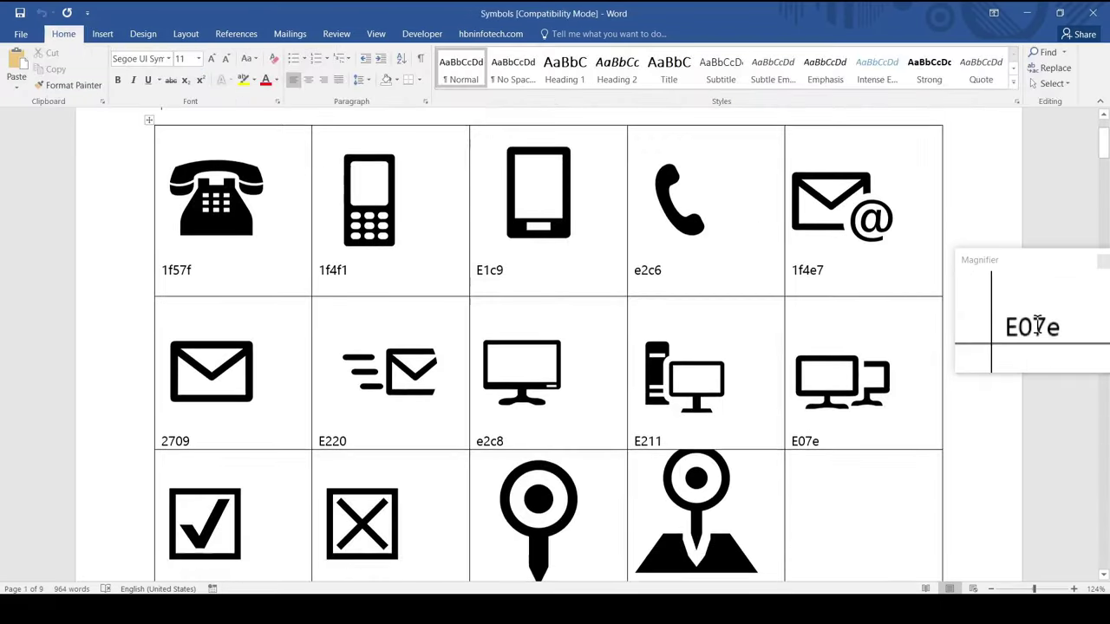
# Find the tomato symbol in the picture table of the Symbols document and copy it
pyautogui.scroll(-3, 548, 347)
pyautogui.scroll(-10, 1037, 323)
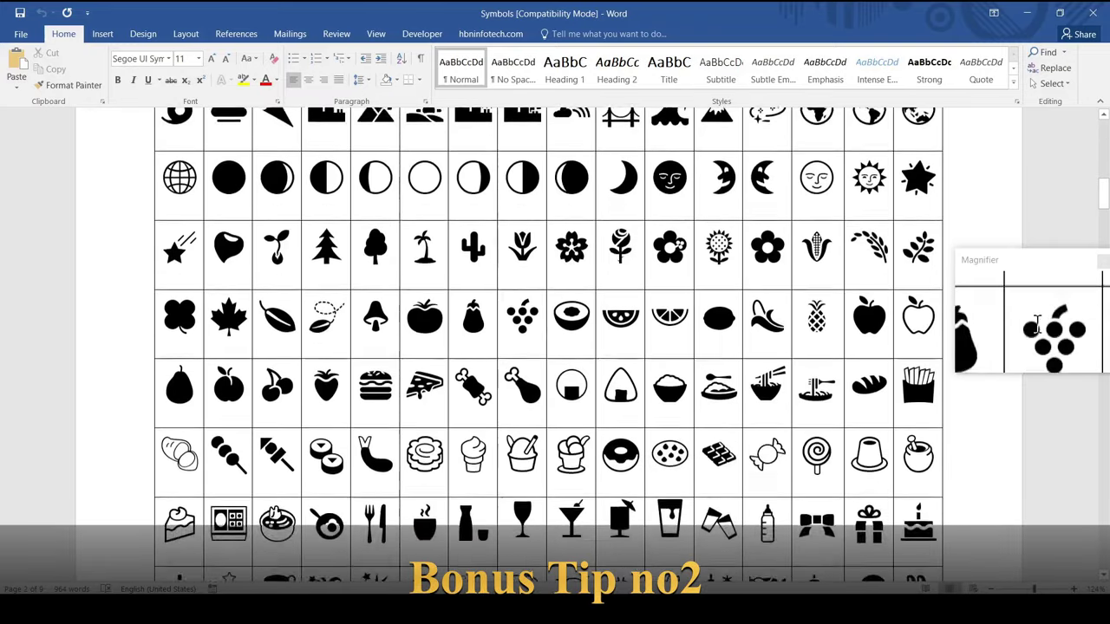
pyautogui.scroll(-1, 517, 338)
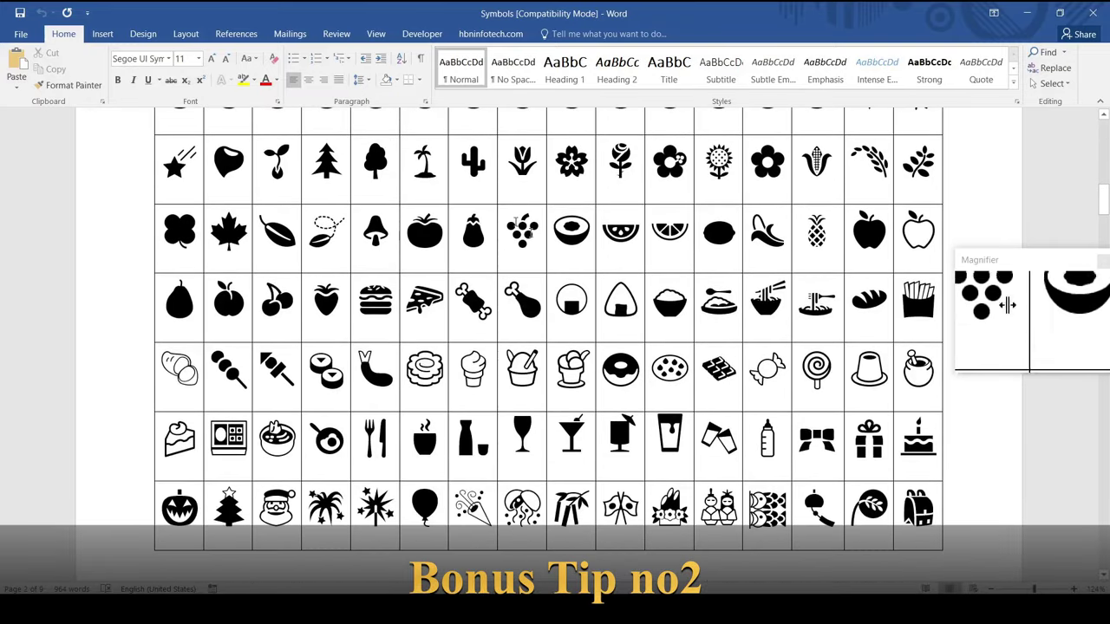
pyautogui.doubleClick(415, 228)
pyautogui.rightClick(423, 229)
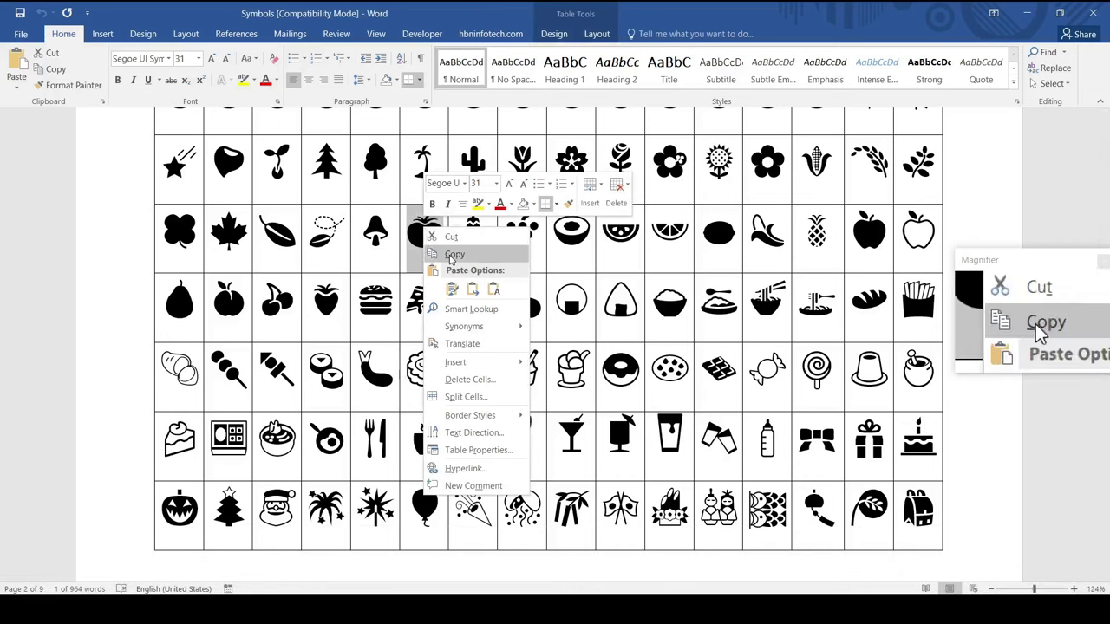
pyautogui.click(453, 254)
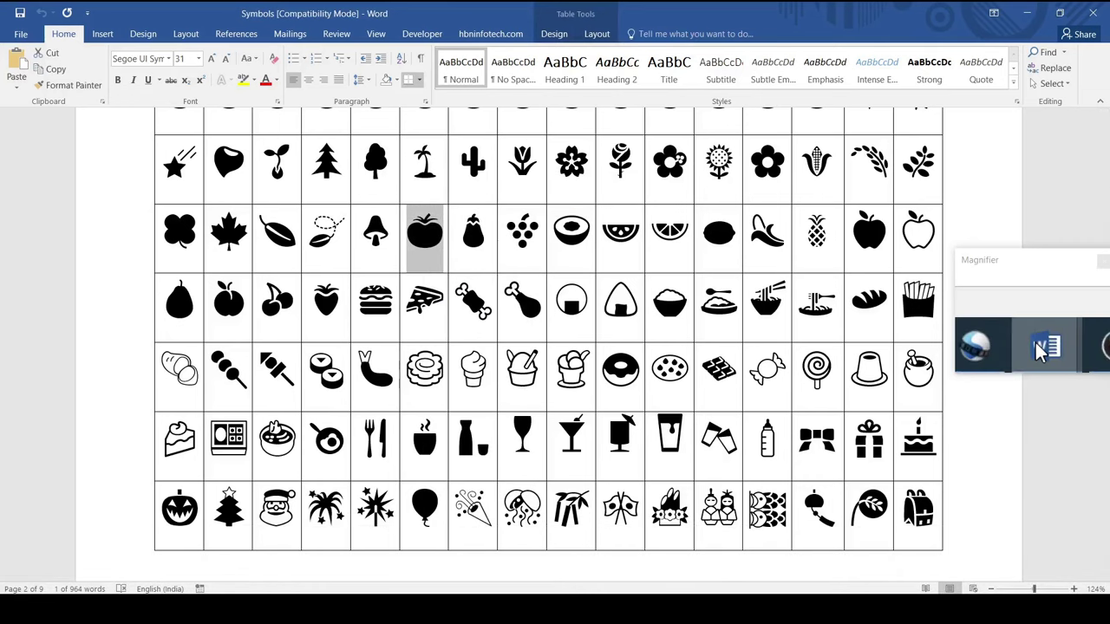
# Switch to the Temp Symbols document and paste the tomato after the last symbol in the row, keeping the source formatting
pyautogui.click(644, 557)
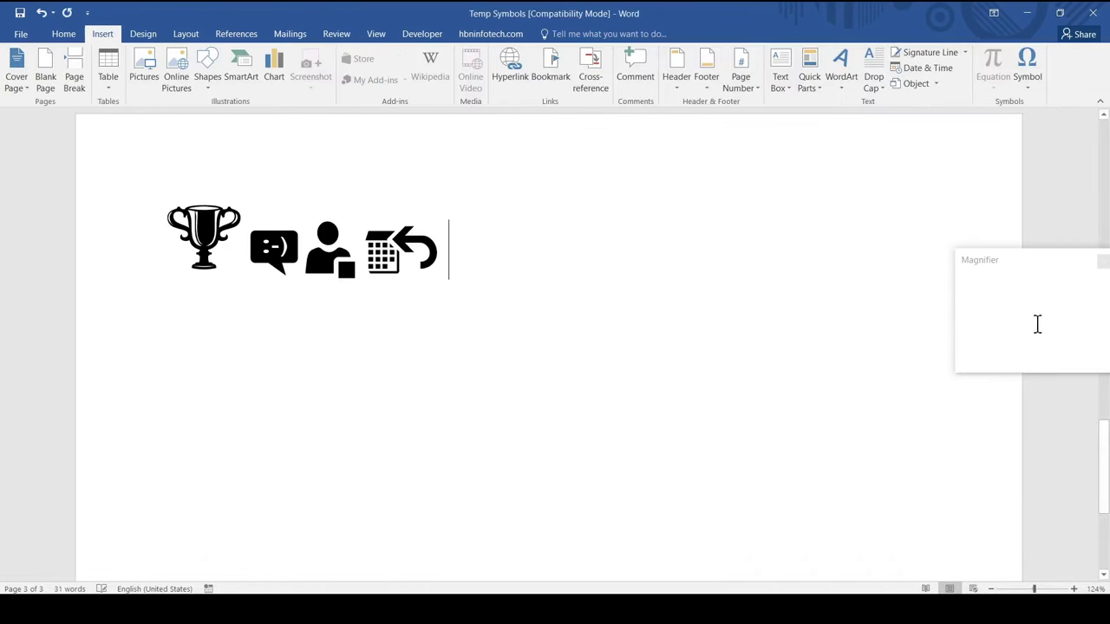
pyautogui.rightClick(509, 249)
pyautogui.click(539, 312)
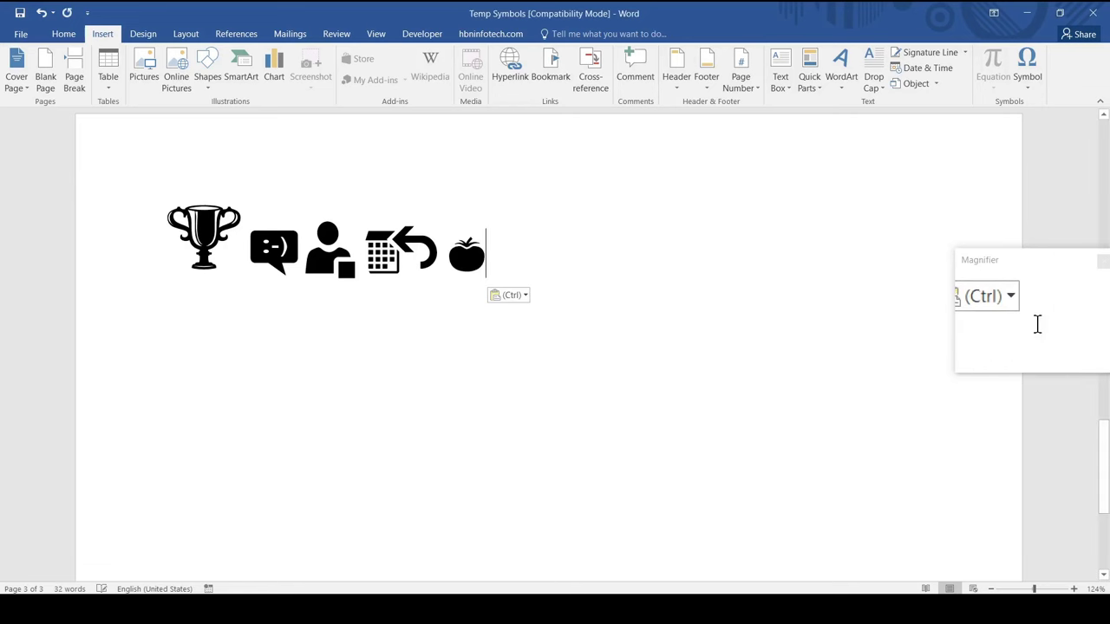
pyautogui.moveTo(697, 607)
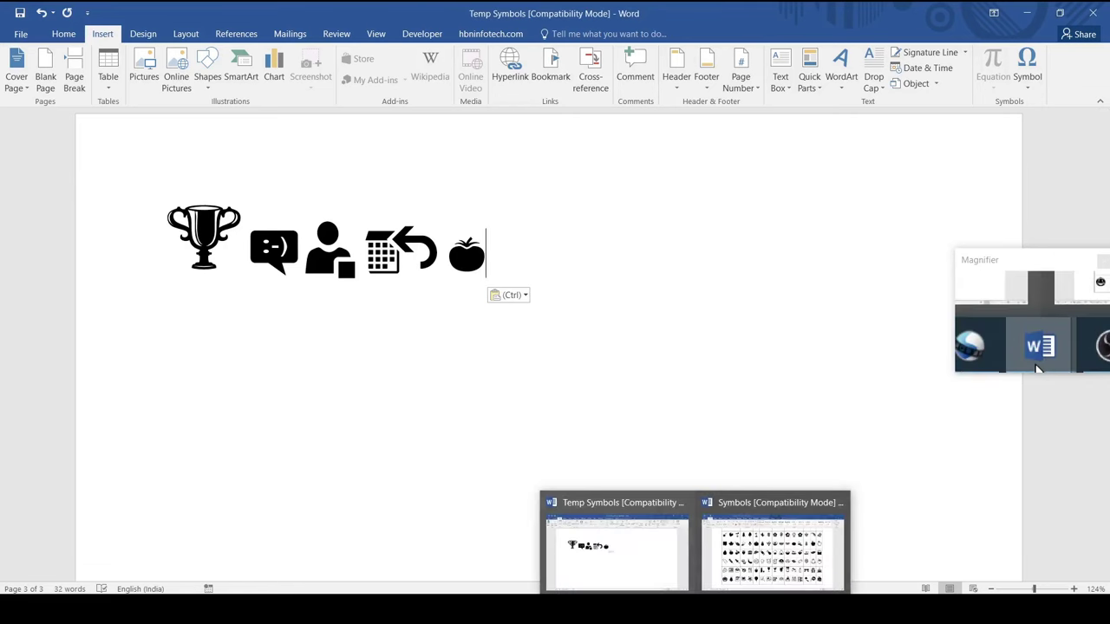
# Switch to the Symbols document and copy the ice cream sundae symbol next to the doughnut in the picture table
pyautogui.click(774, 546)
pyautogui.scroll(-5, 648, 403)
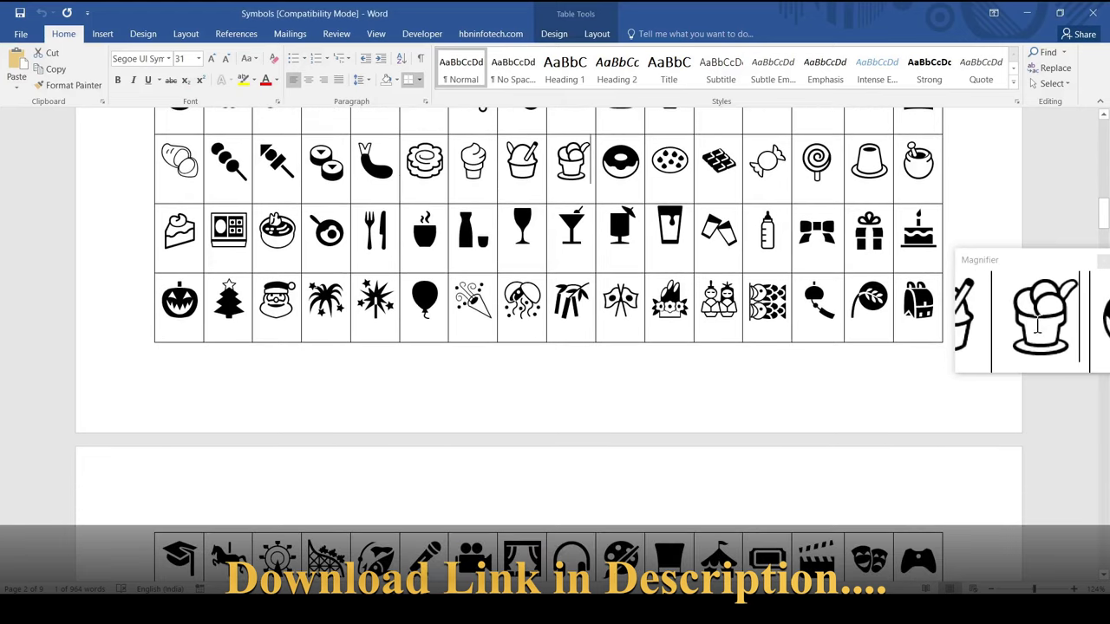
pyautogui.click(562, 170)
pyautogui.rightClick(565, 170)
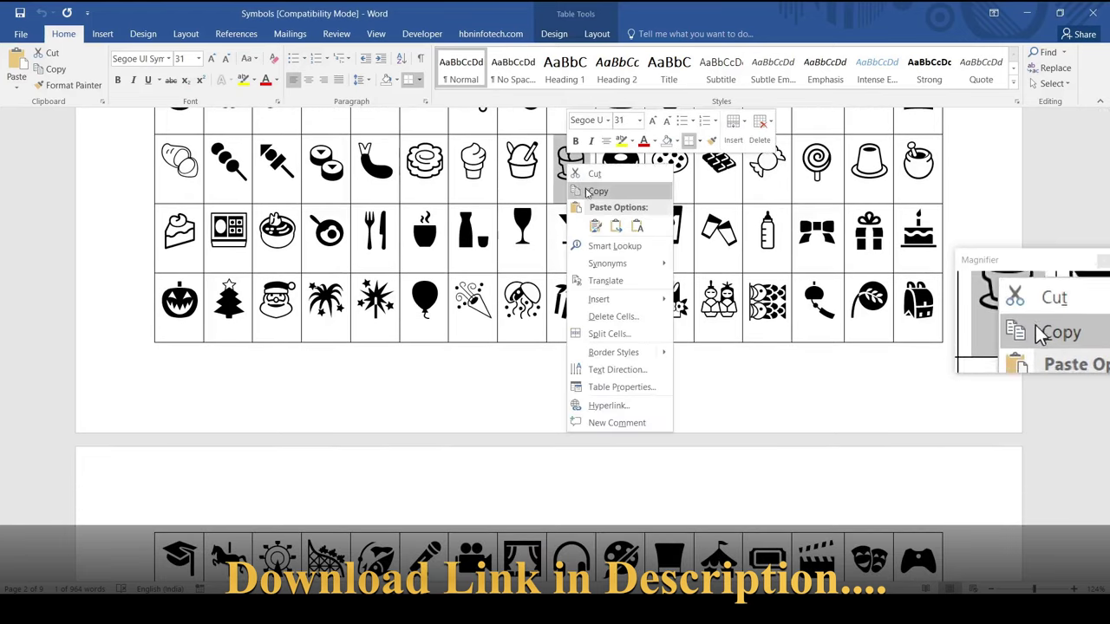
pyautogui.click(591, 194)
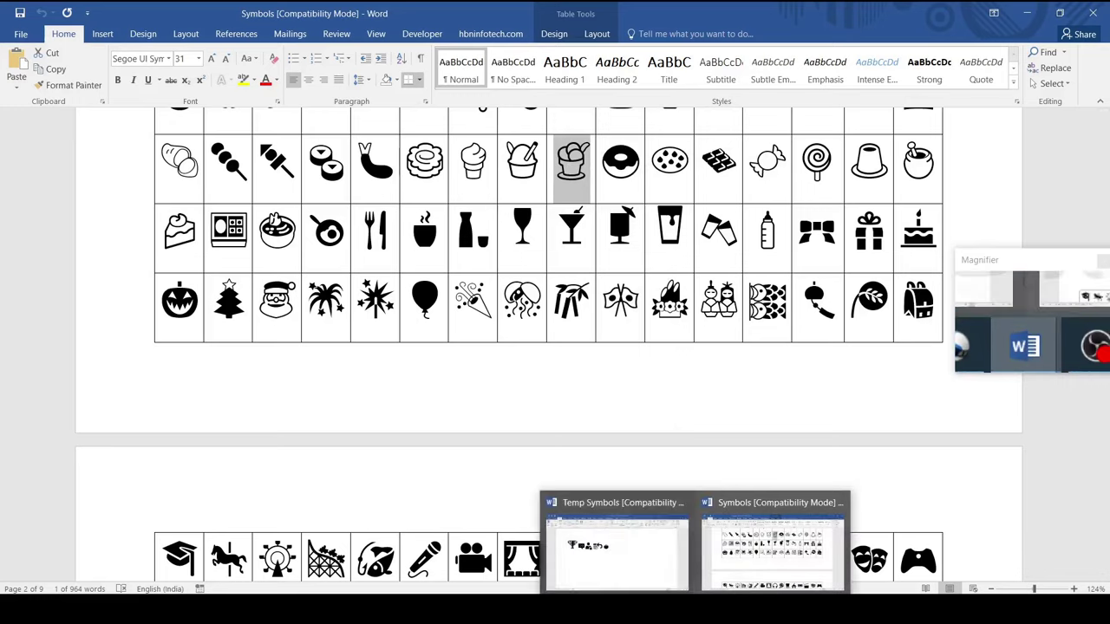
# Return to the Temp Symbols document and paste the ice cream symbol after the tomato, keeping the source formatting
pyautogui.click(649, 564)
pyautogui.rightClick(548, 260)
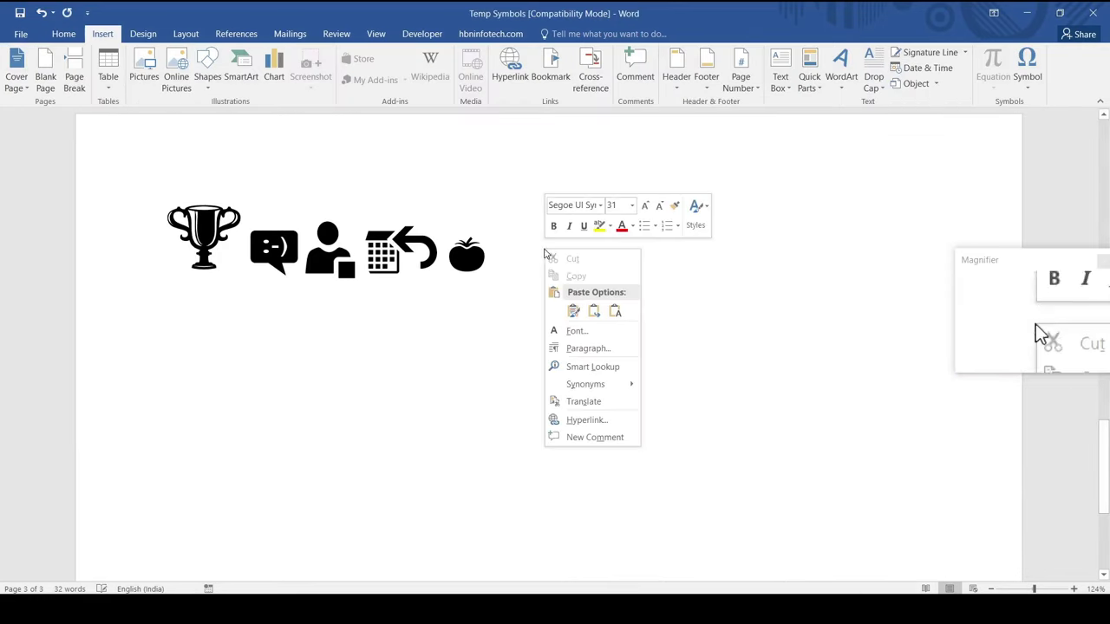
pyautogui.click(575, 311)
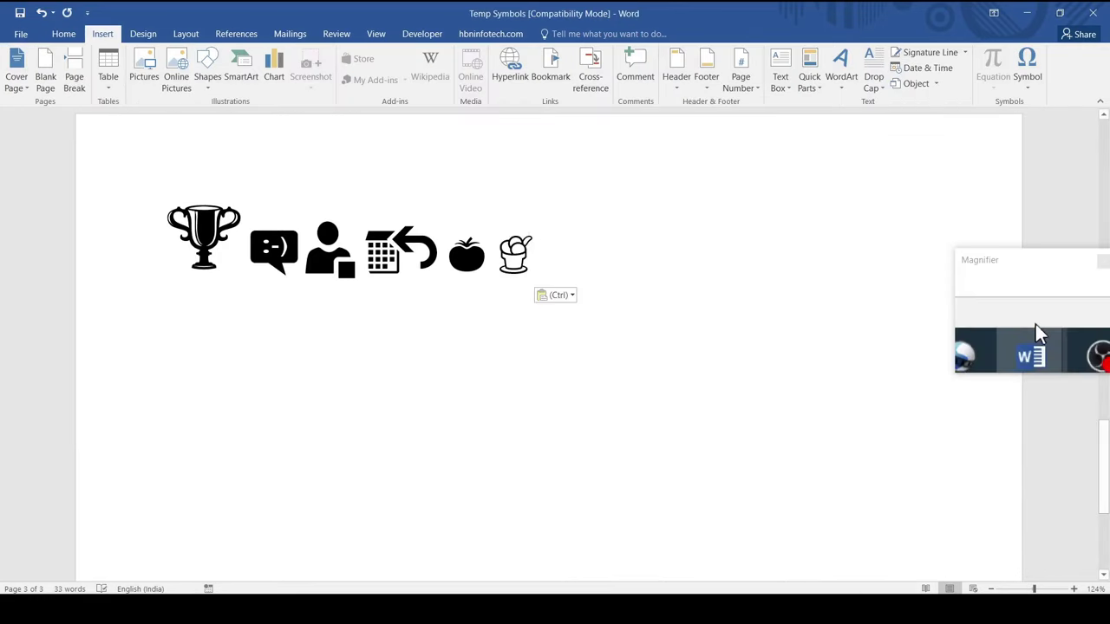
# Go back to the Symbols document, find the bee among the animal symbols and copy it
pyautogui.click(770, 548)
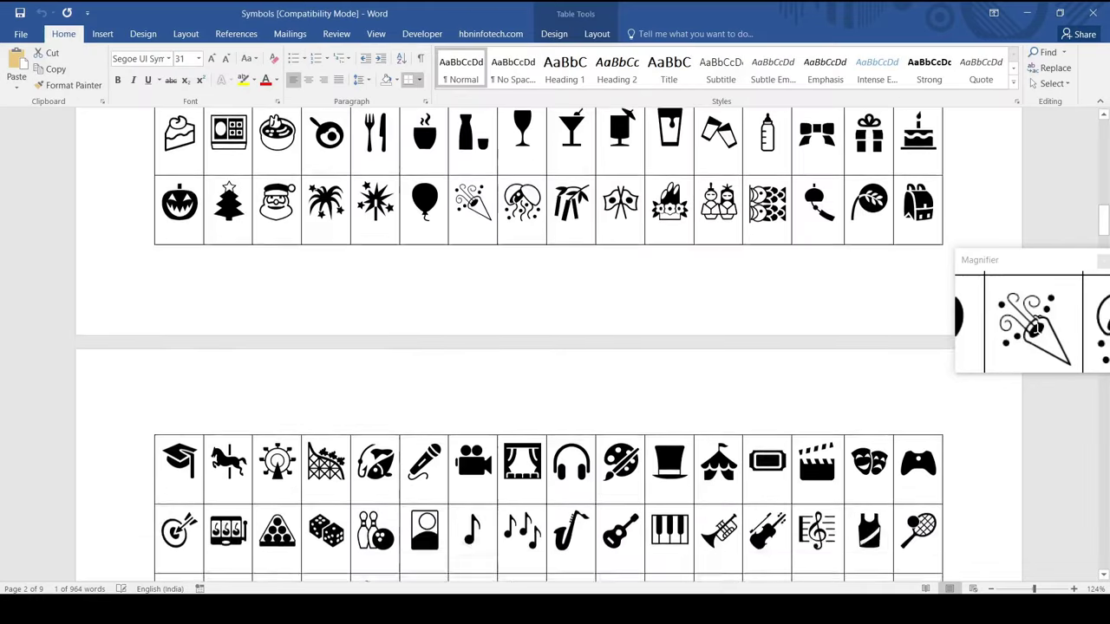
pyautogui.scroll(-7, 473, 208)
pyautogui.scroll(-1, 473, 296)
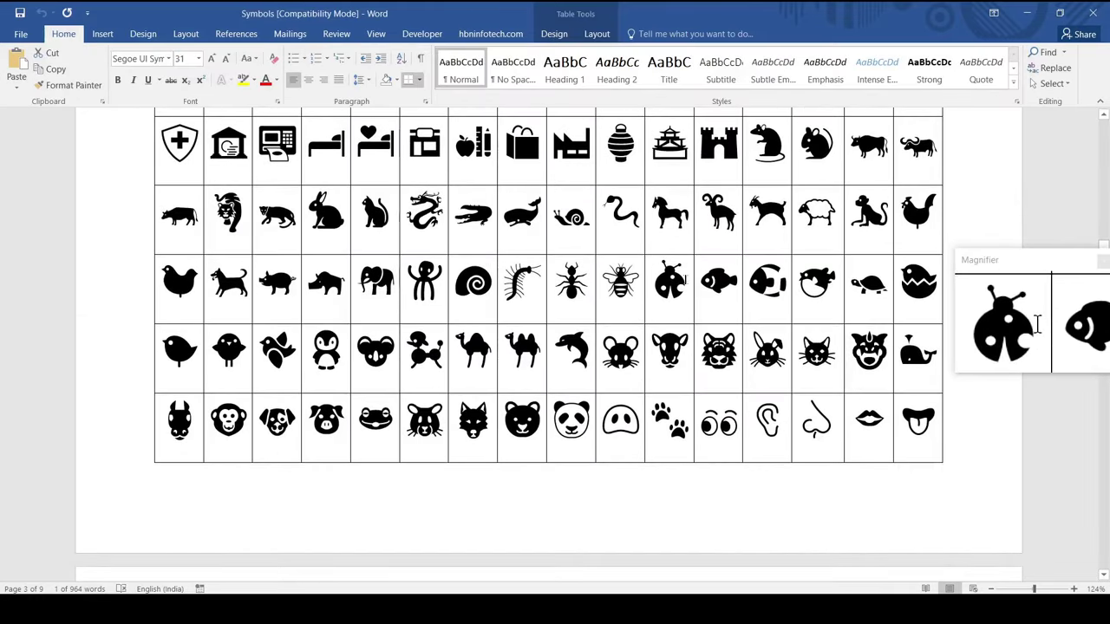
pyautogui.doubleClick(619, 282)
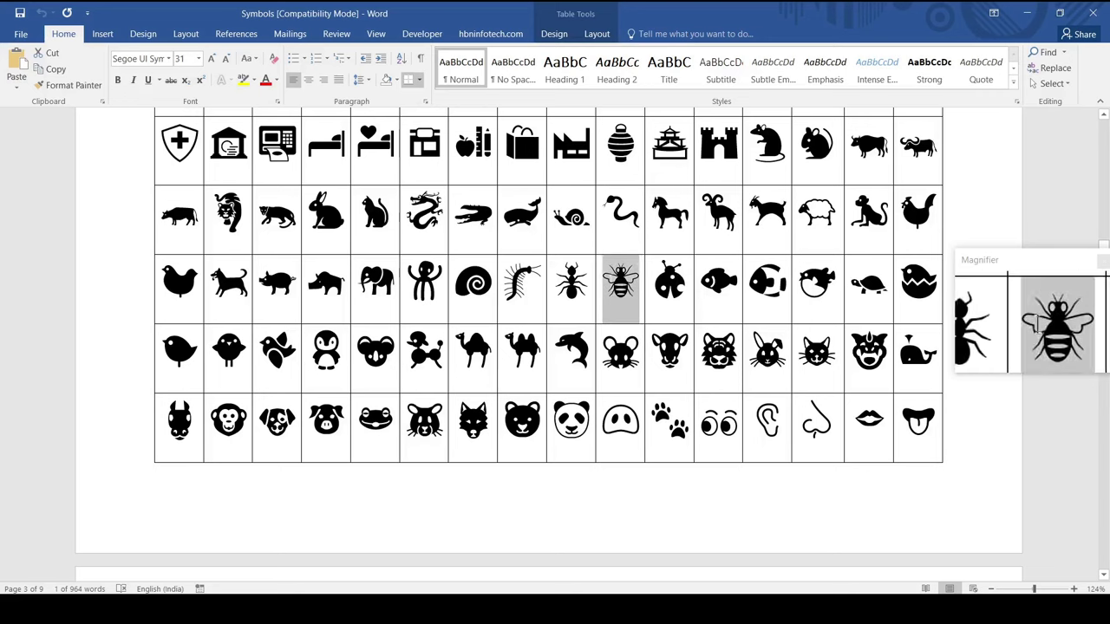
pyautogui.rightClick(619, 281)
pyautogui.click(646, 306)
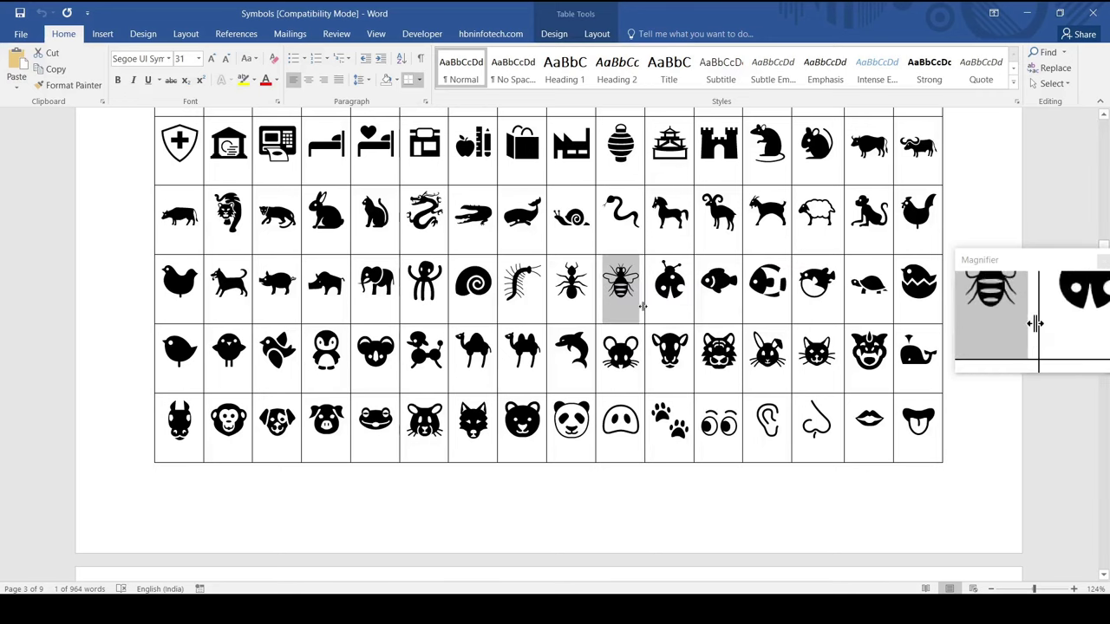